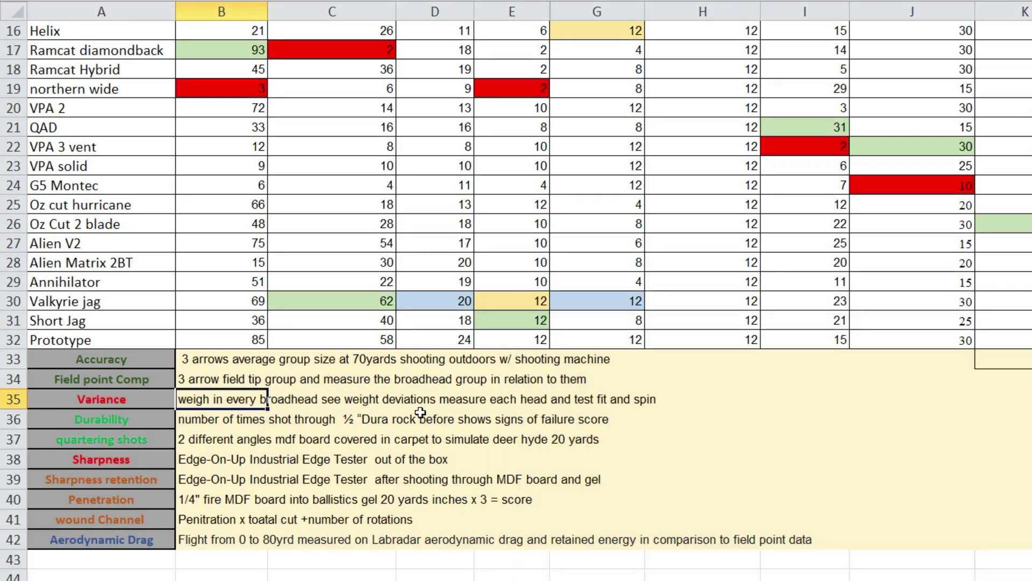
# Review the scoring method notes below the table, from Durability through Aerodynamic Drag
pyautogui.click(200, 422)
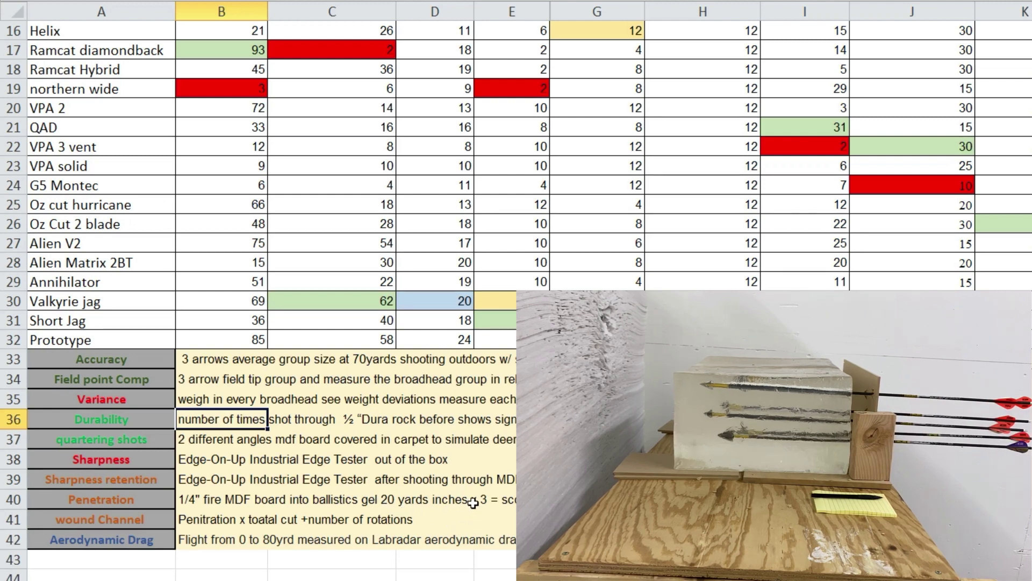
pyautogui.scroll(-1, 403, 499)
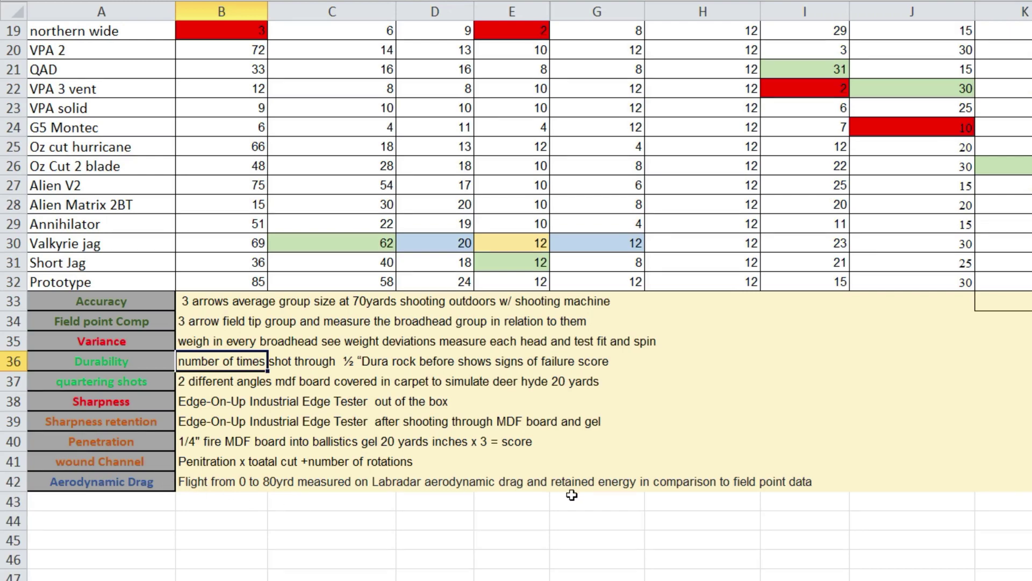
pyautogui.scroll(6, 572, 495)
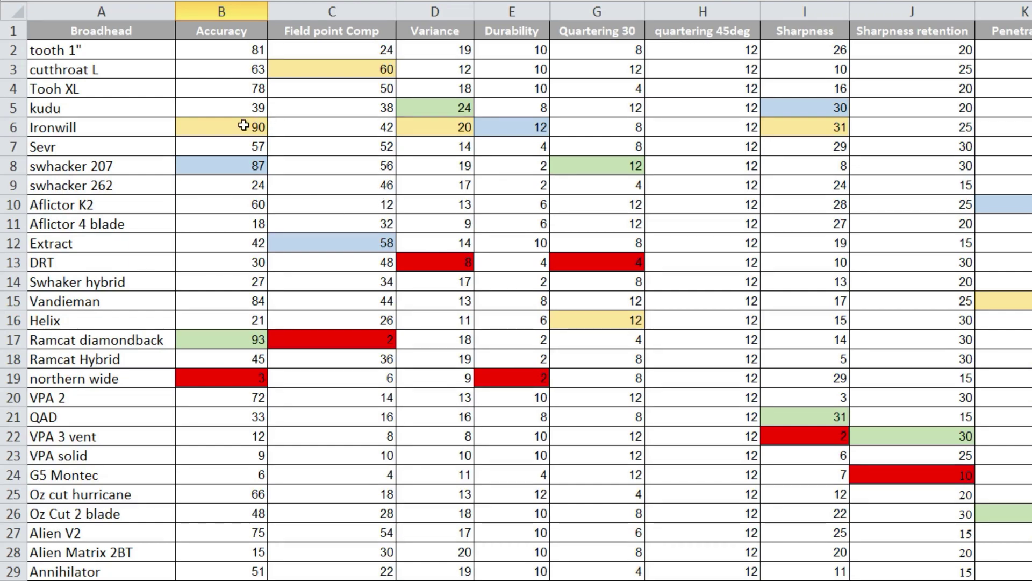
# Examine the Accuracy and Field point Comp scores, selecting the Valkyrie jag's Field point Comp cell
pyautogui.scroll(-1, 244, 127)
pyautogui.scroll(1, 242, 136)
pyautogui.scroll(-1, 284, 306)
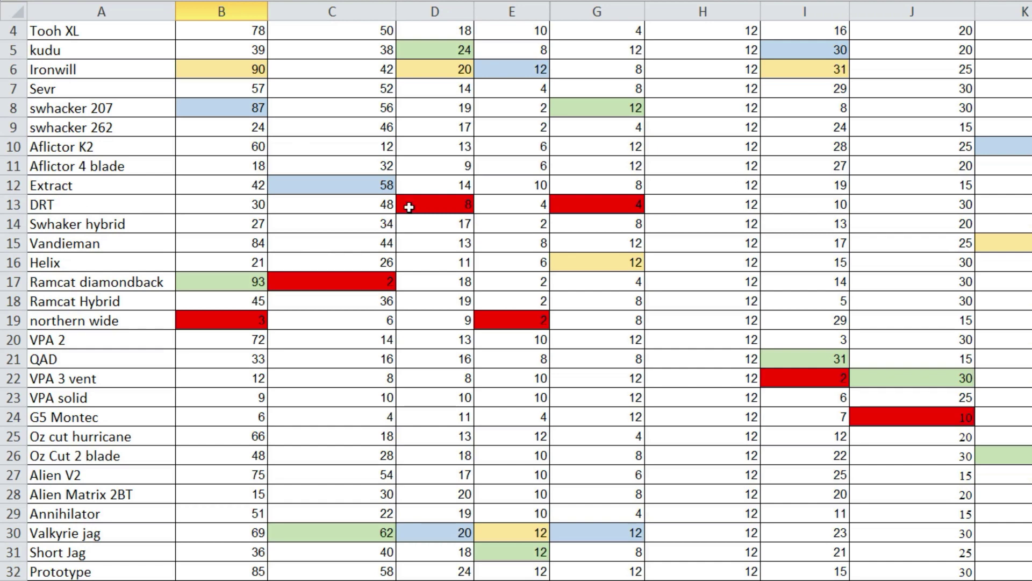
pyautogui.click(354, 535)
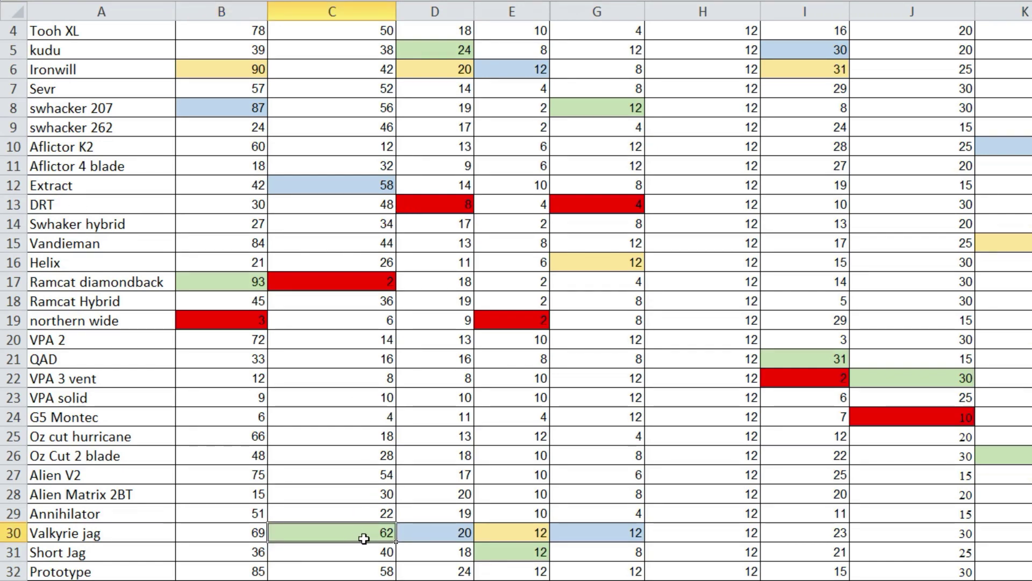
pyautogui.scroll(1, 369, 532)
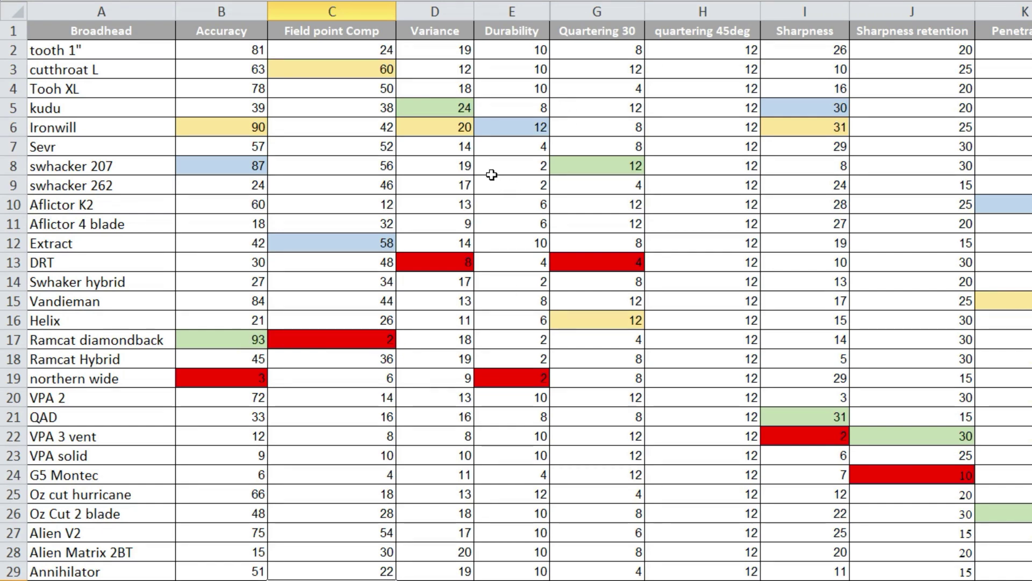
# Check the colour-coded Variance scores of kudu, Ironwill, Valkyrie jag and DRT one after another
pyautogui.scroll(-1, 463, 186)
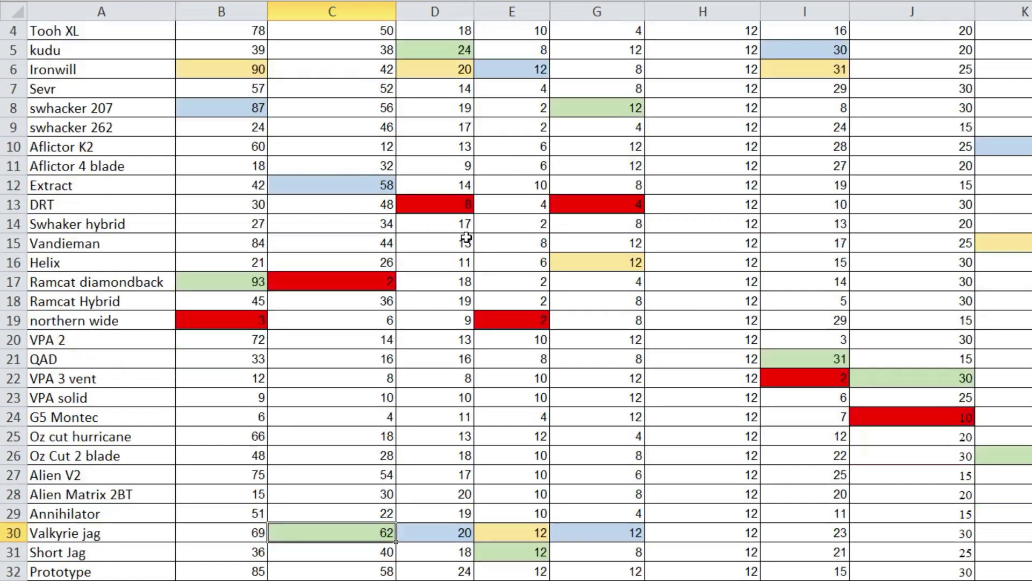
pyautogui.click(467, 49)
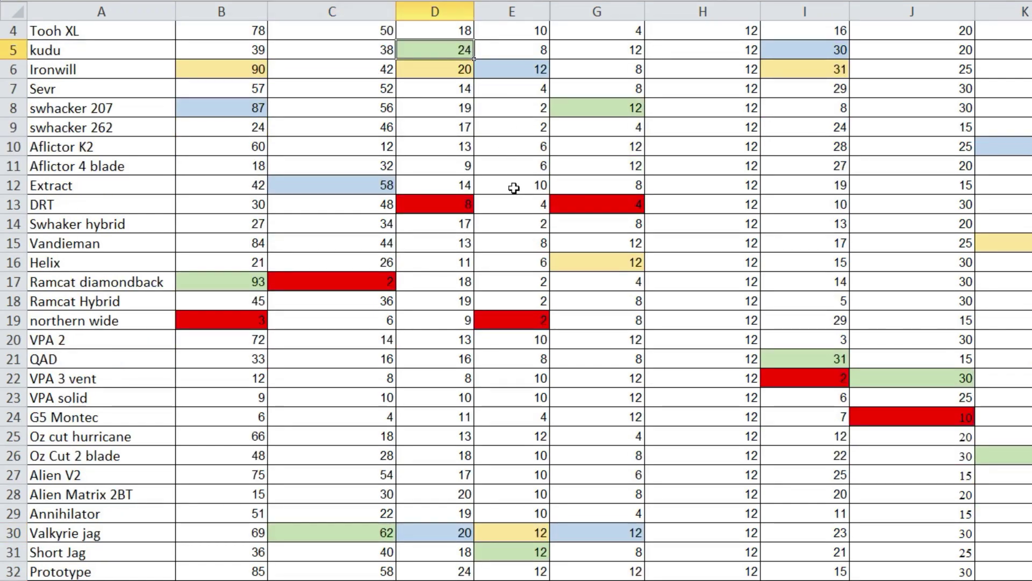
pyautogui.click(441, 77)
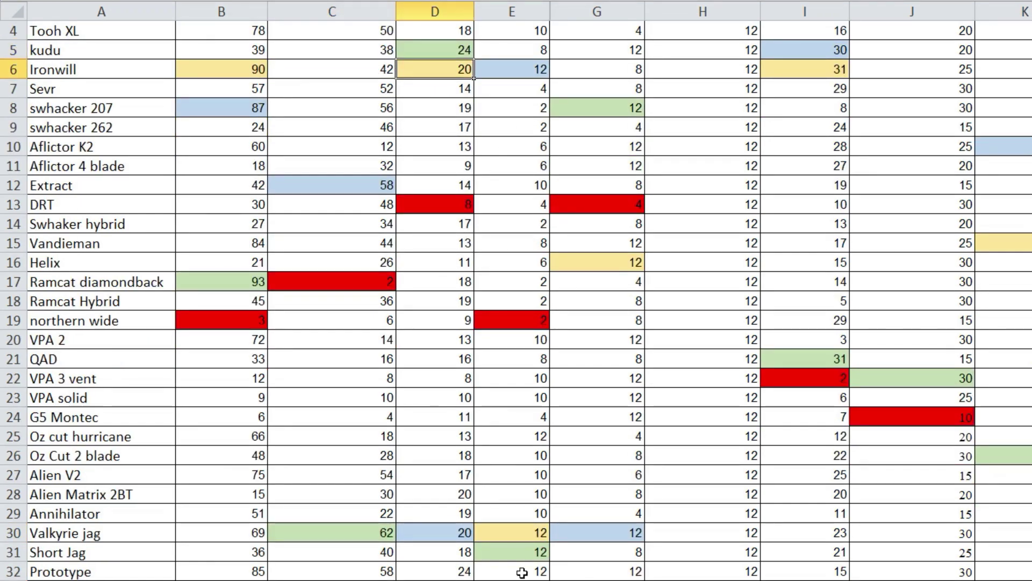
pyautogui.click(463, 532)
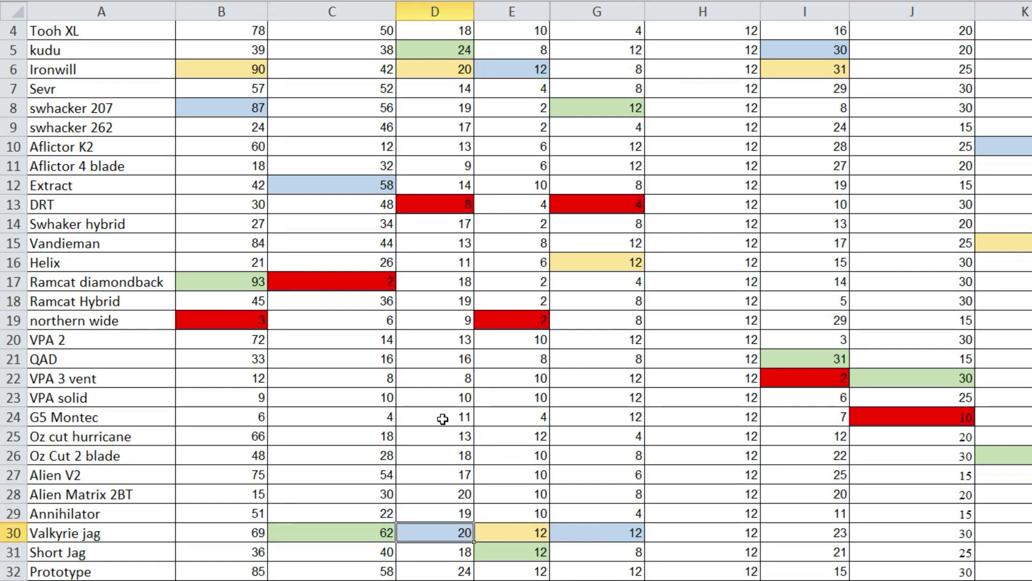
pyautogui.scroll(1, 443, 418)
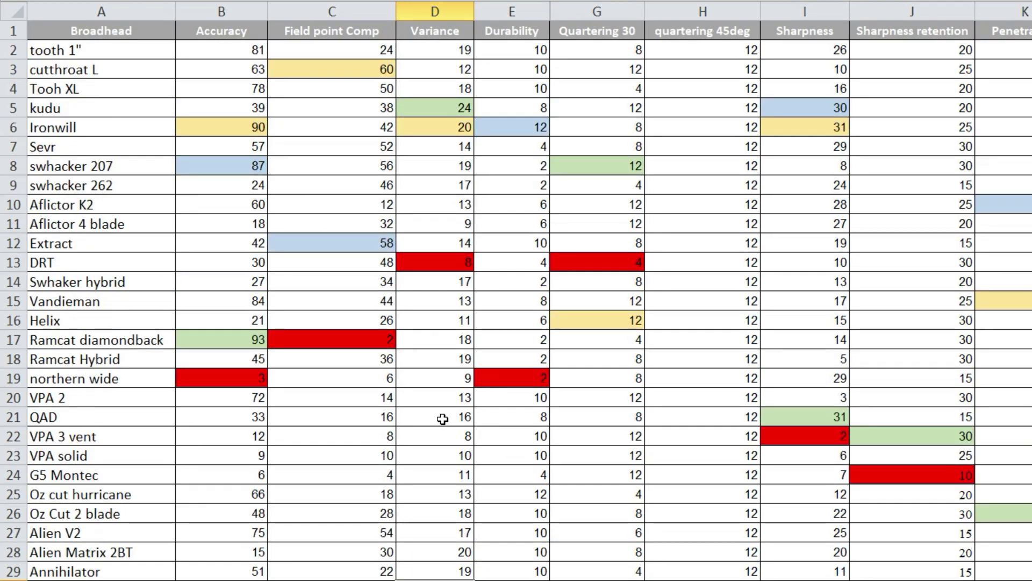
pyautogui.click(453, 264)
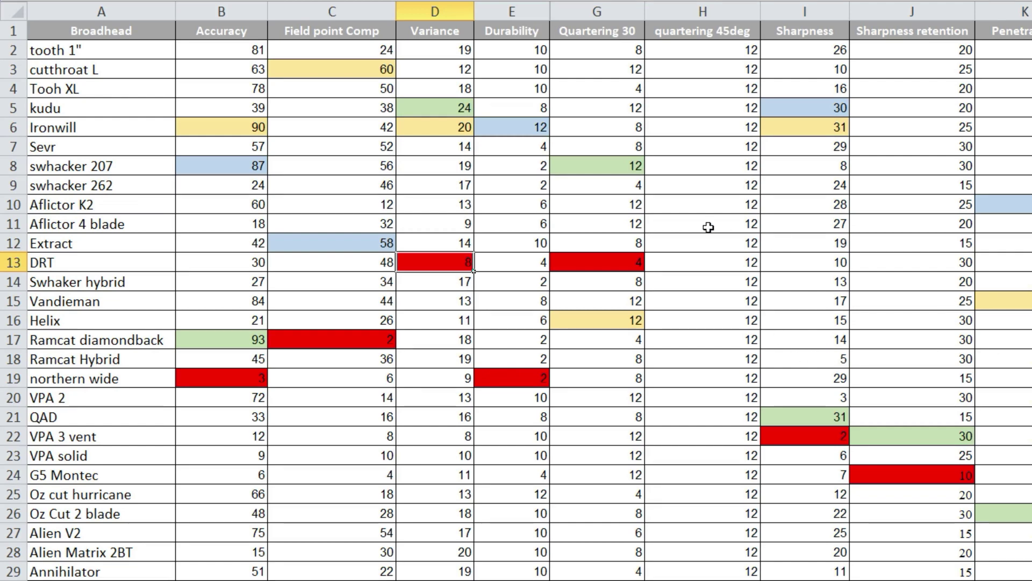
# Review the Durability column, selecting the Durability cells of Ironwill and northern wide
pyautogui.scroll(-2, 599, 363)
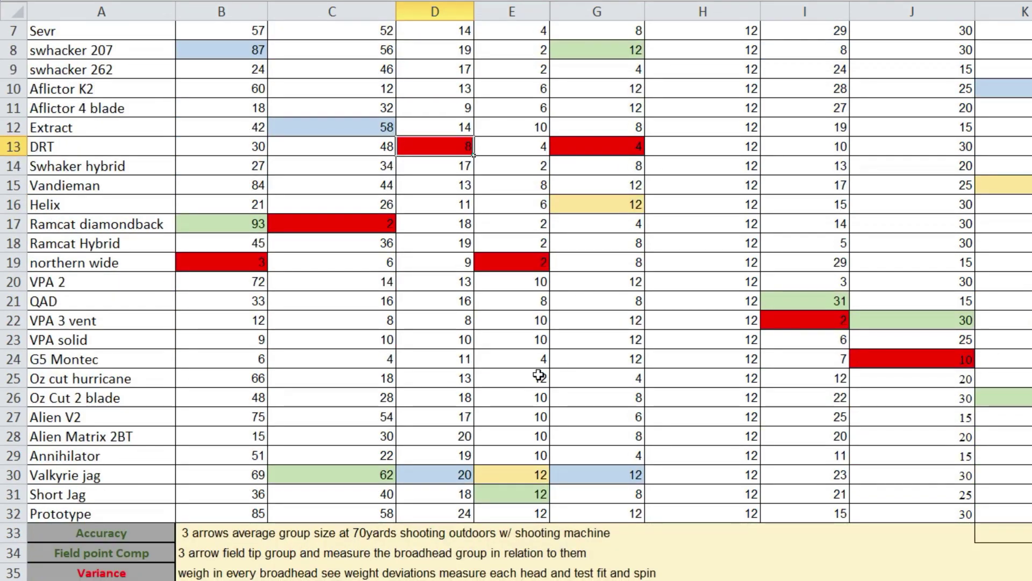
pyautogui.scroll(2, 535, 377)
pyautogui.scroll(-2, 537, 337)
pyautogui.scroll(2, 538, 470)
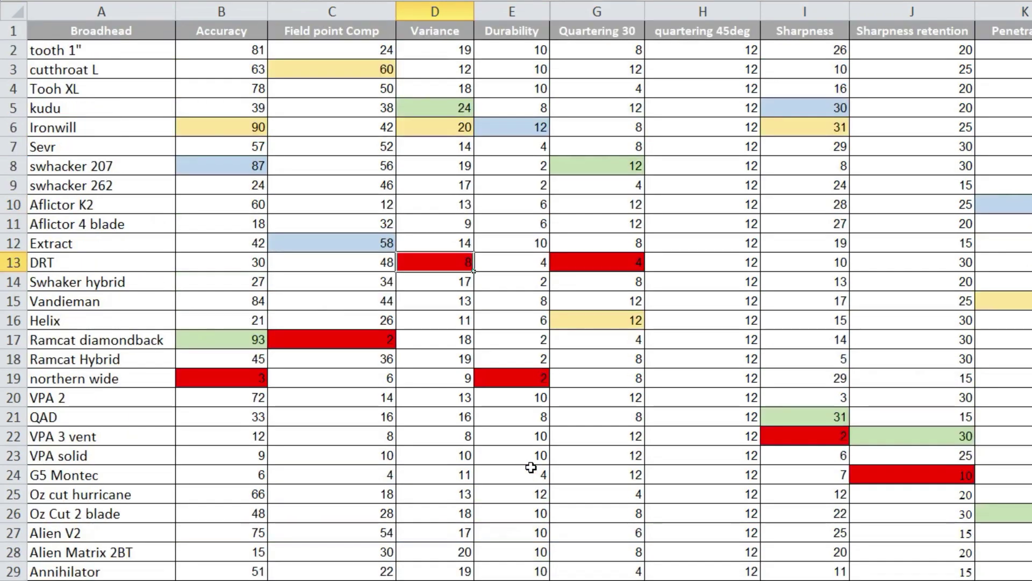
pyautogui.click(538, 132)
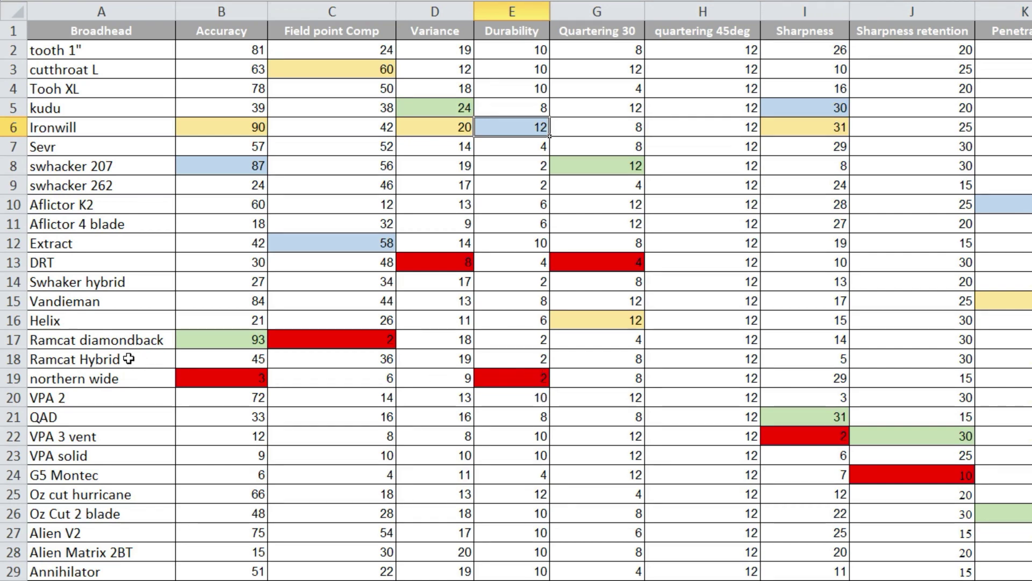
pyautogui.click(519, 384)
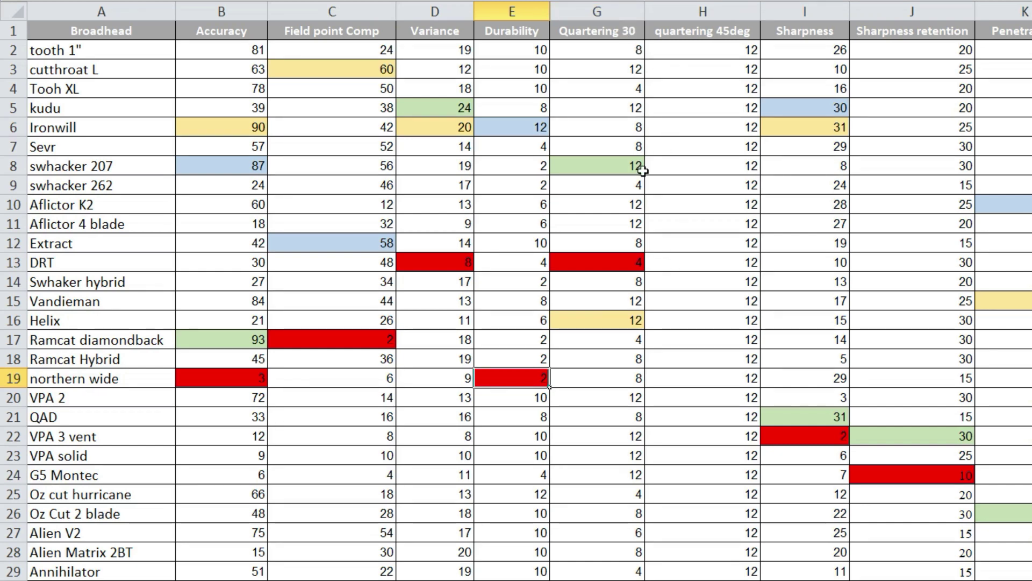
# Compare the Quartering 30 and quartering 45deg scores, selecting the swhacker 207, DRT and Helix rows in turn
pyautogui.click(7, 166)
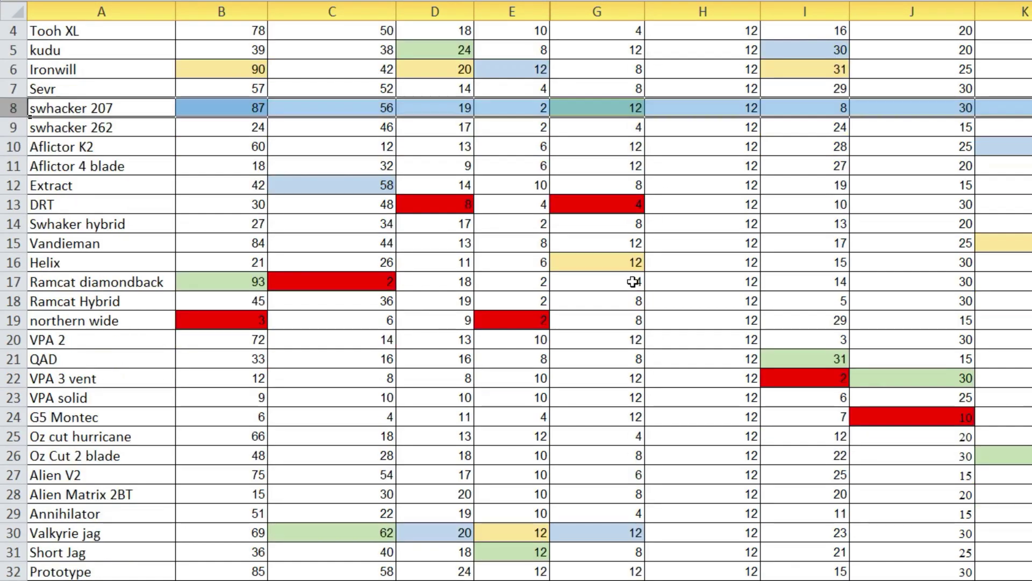
pyautogui.scroll(-1, 632, 282)
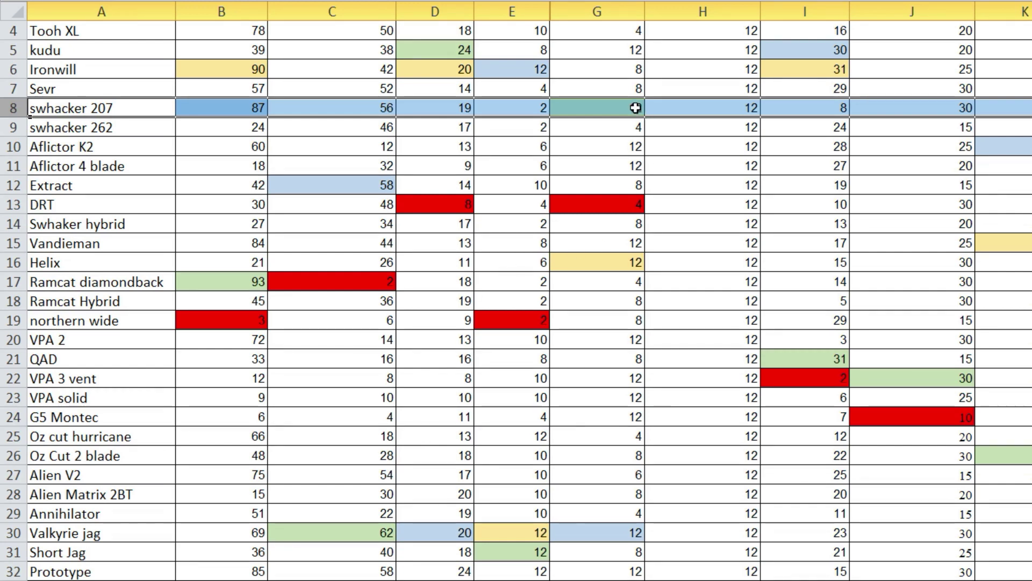
pyautogui.scroll(-1, 647, 519)
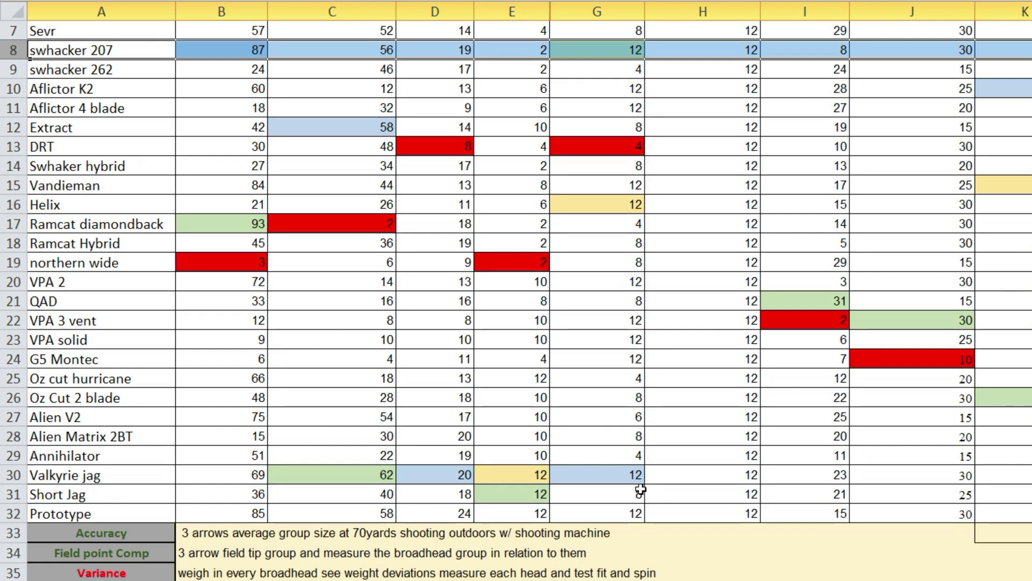
pyautogui.scroll(2, 641, 489)
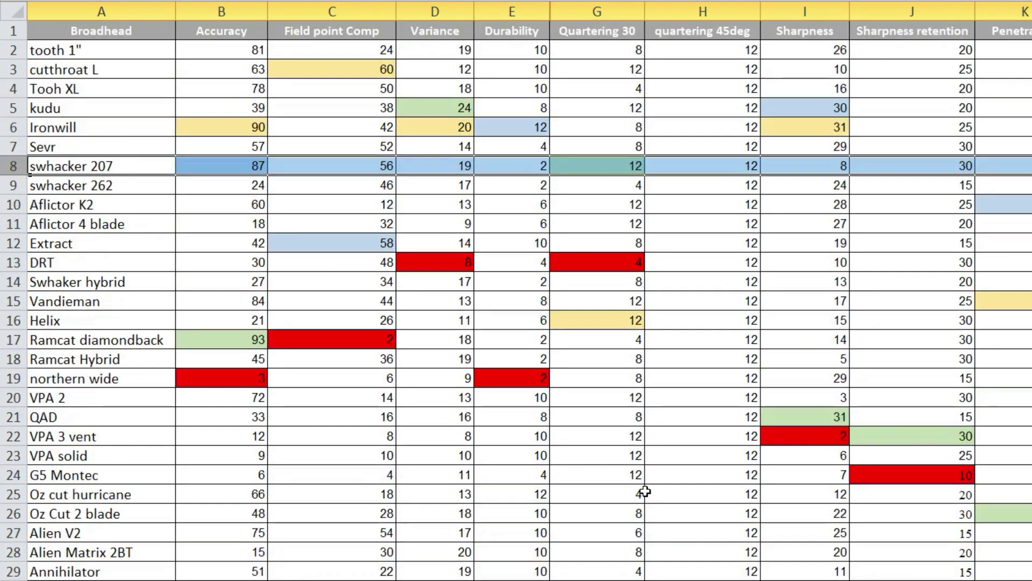
pyautogui.click(11, 266)
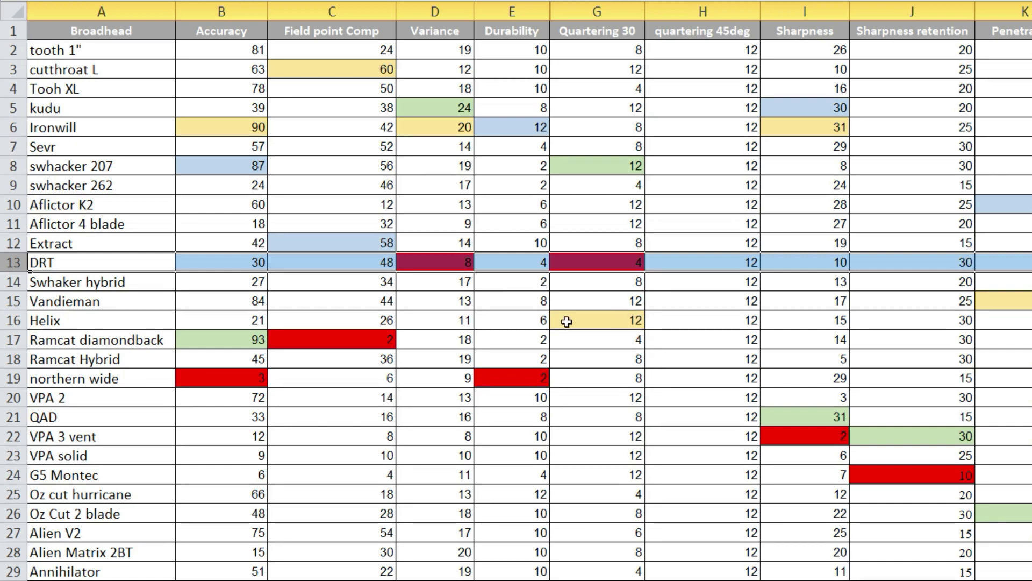
pyautogui.click(12, 320)
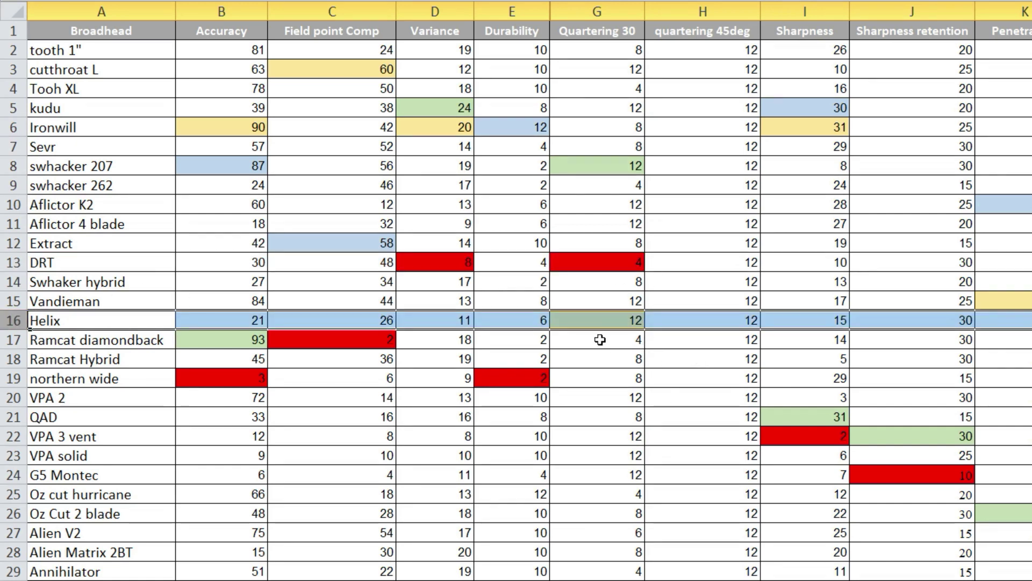
pyautogui.scroll(-1, 611, 334)
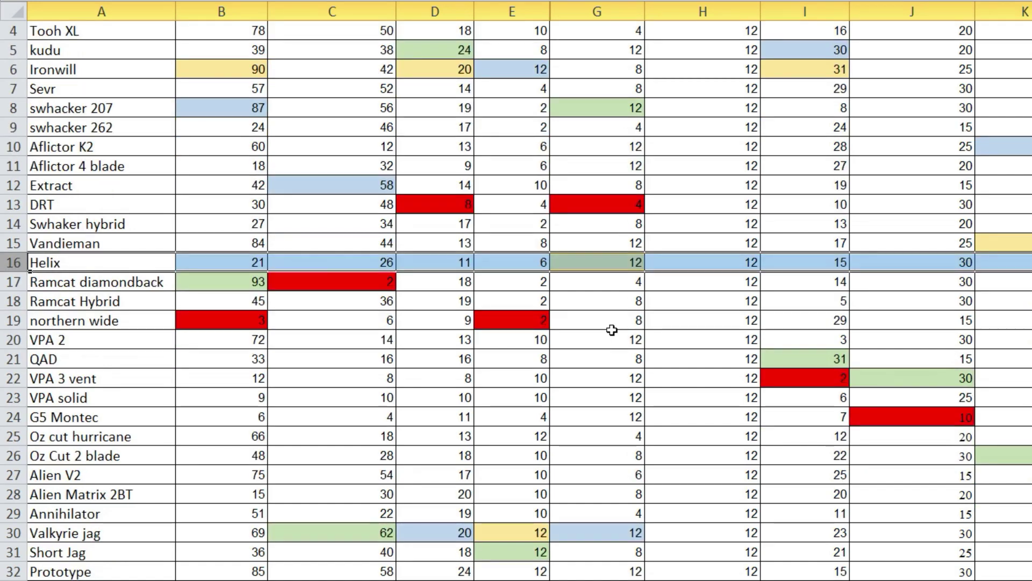
pyautogui.scroll(1, 612, 330)
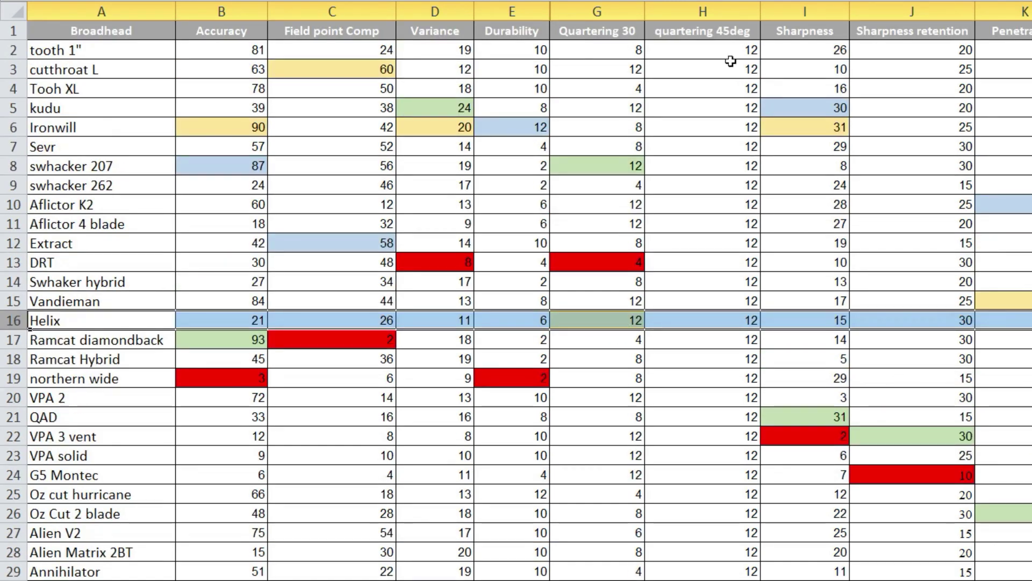
pyautogui.scroll(-2, 755, 530)
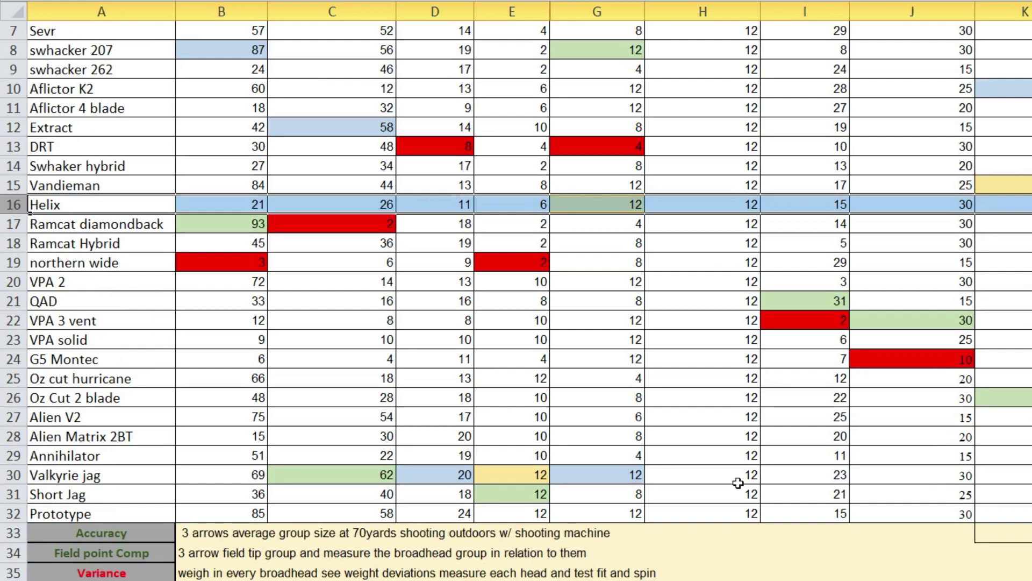
pyautogui.scroll(2, 733, 481)
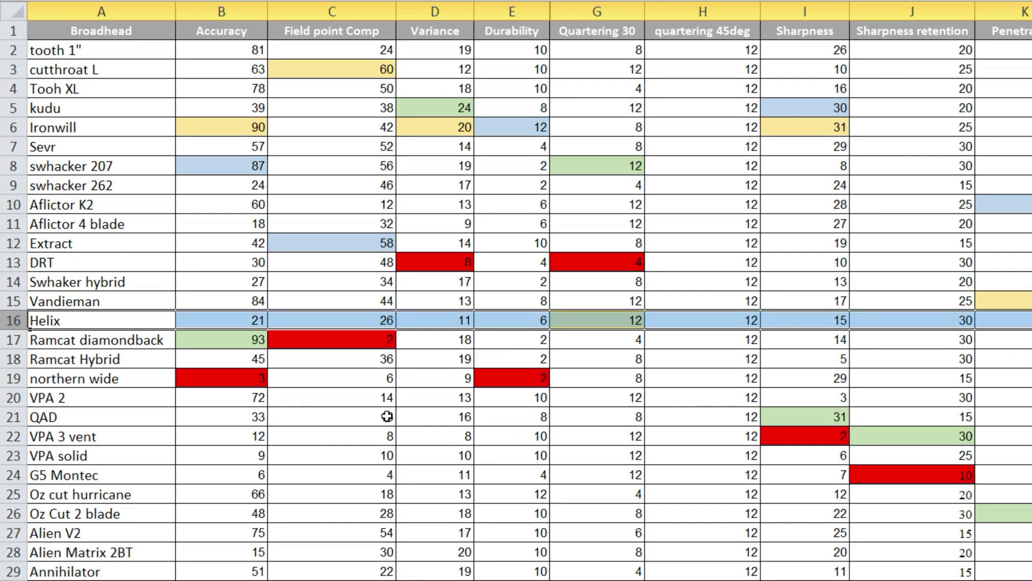
# Inspect the QAD and VPA 3 vent rows, comparing VPA 3 vent's Sharpness and Sharpness retention cells
pyautogui.click(14, 416)
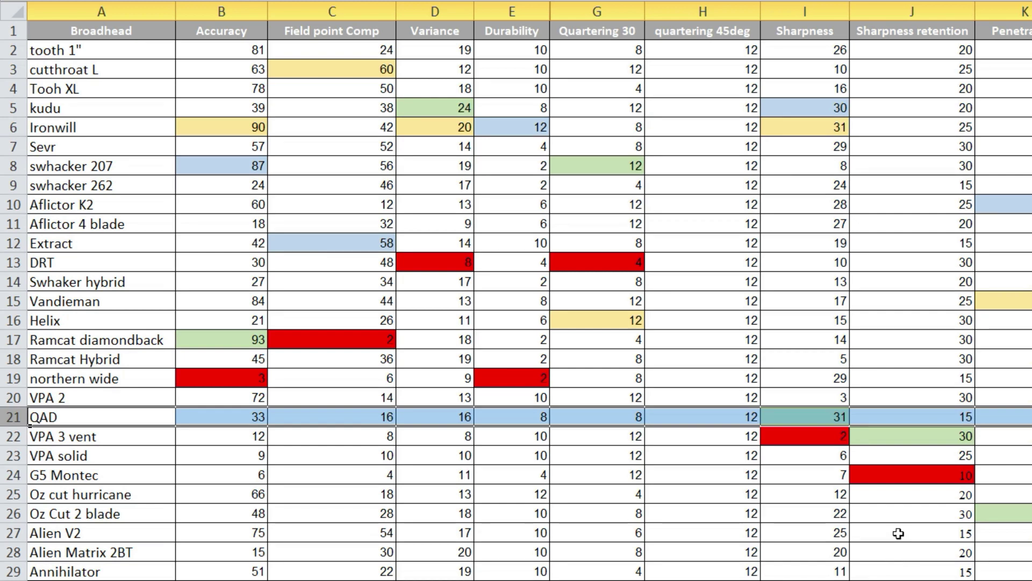
pyautogui.click(16, 435)
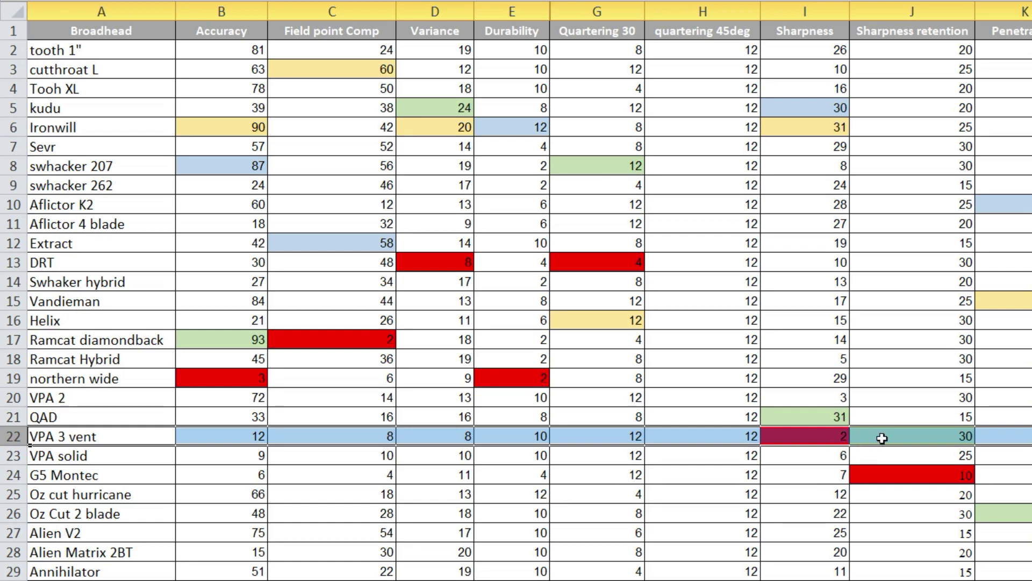
pyautogui.click(934, 434)
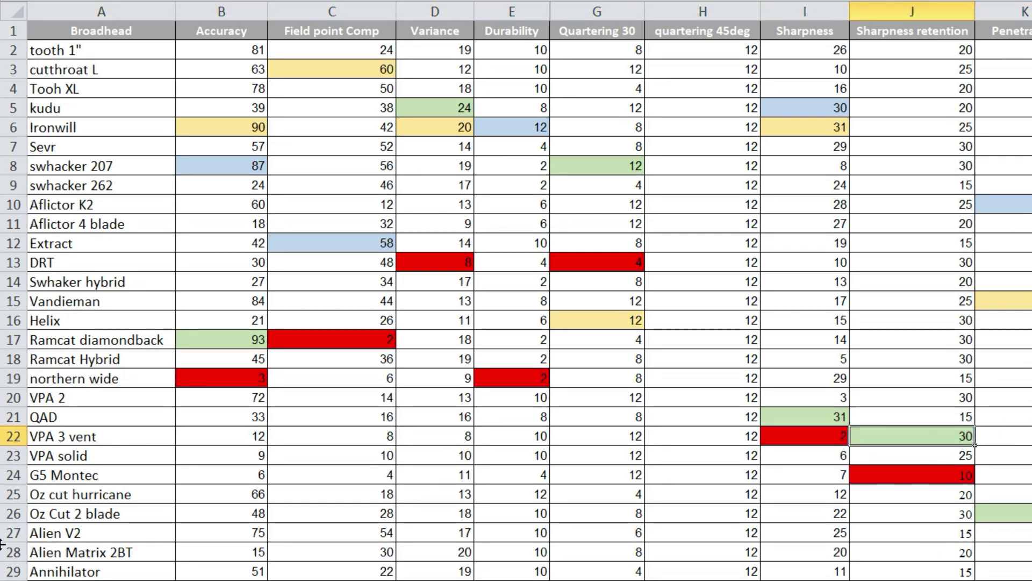
pyautogui.click(846, 435)
pyautogui.click(902, 439)
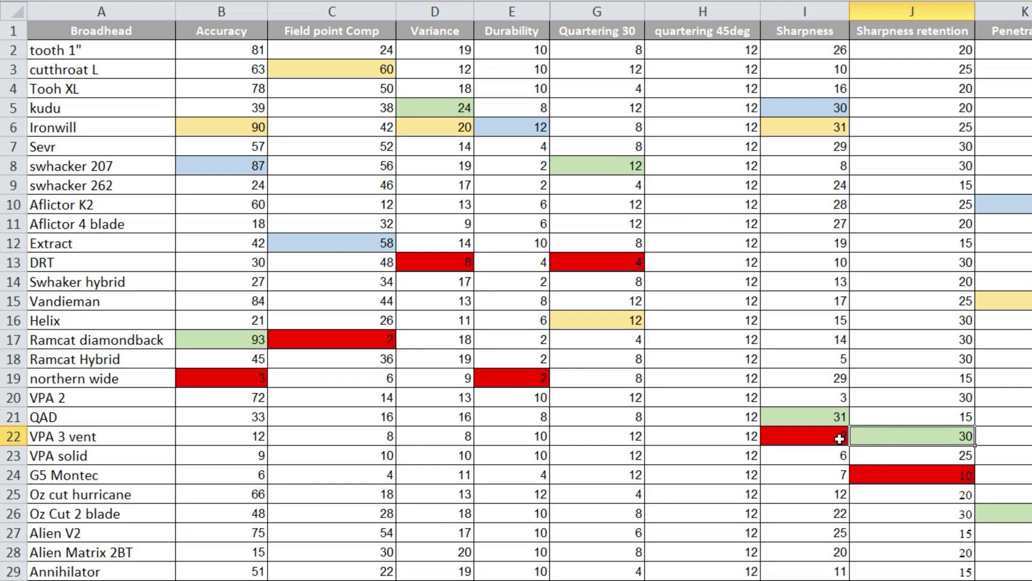
pyautogui.click(846, 436)
pyautogui.click(902, 437)
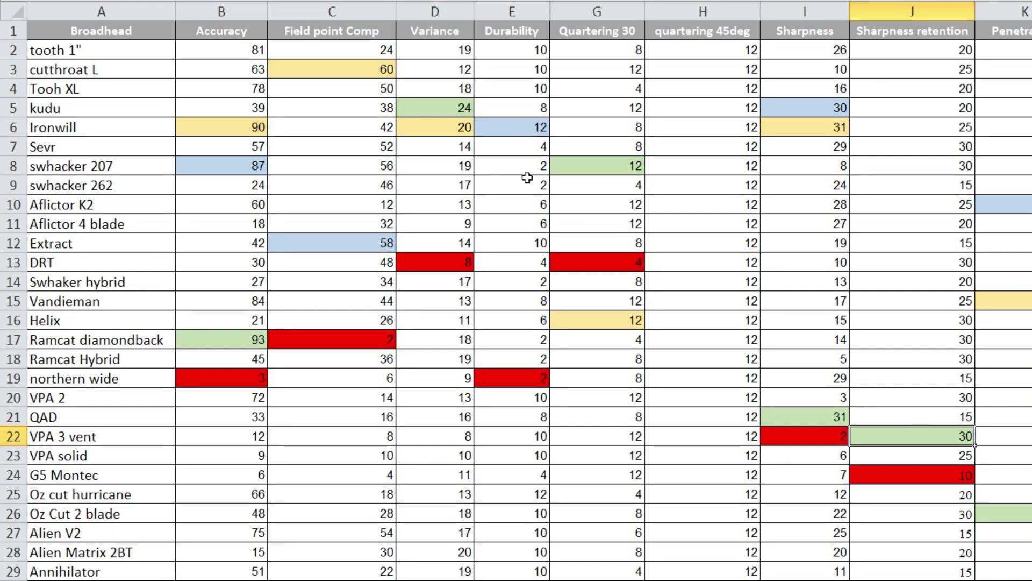
# Hide the Field point Comp column
pyautogui.moveTo(282, 45); pyautogui.dragTo(661, 538)
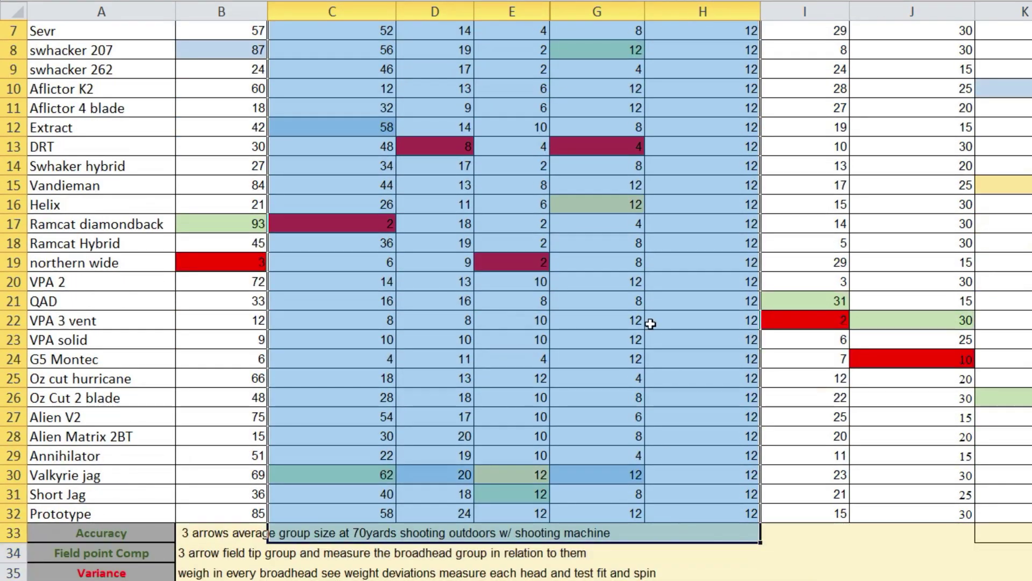
pyautogui.rightClick(333, 12)
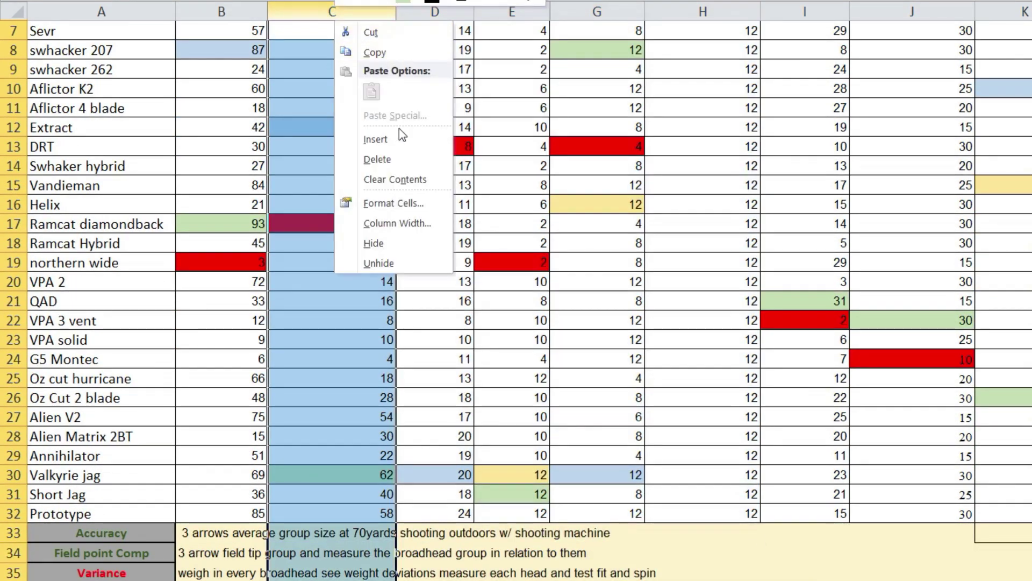
pyautogui.click(395, 242)
pyautogui.scroll(2, 771, 212)
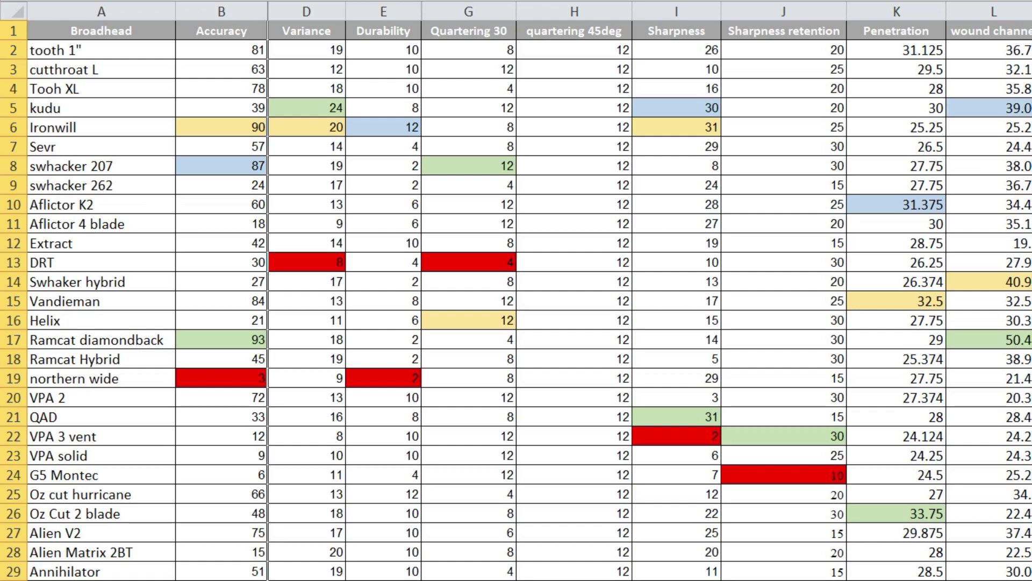
# Hide the columns from Variance through quartering 45deg
pyautogui.moveTo(325, 17); pyautogui.dragTo(592, 32)
pyautogui.rightClick(592, 31)
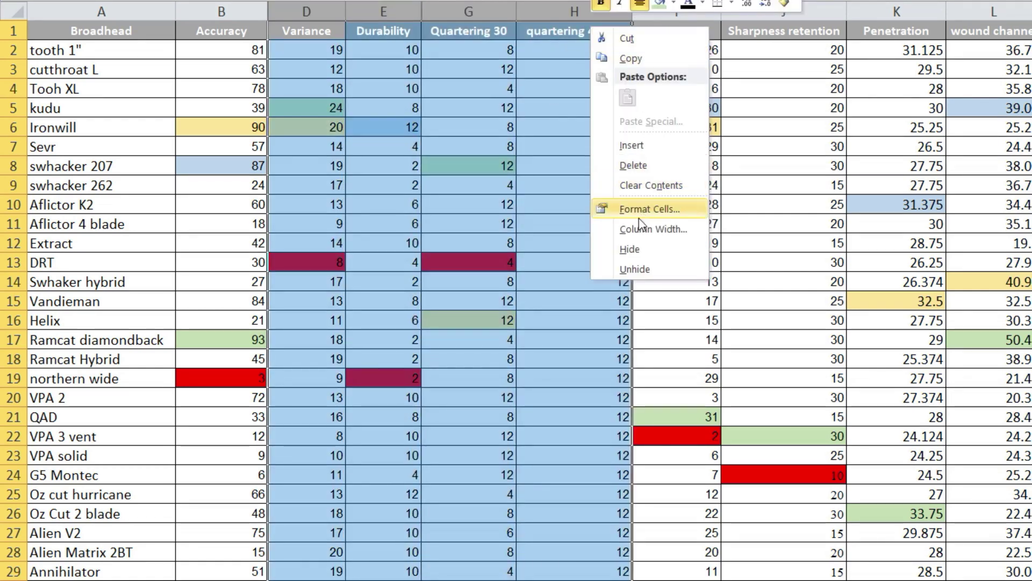
pyautogui.click(634, 248)
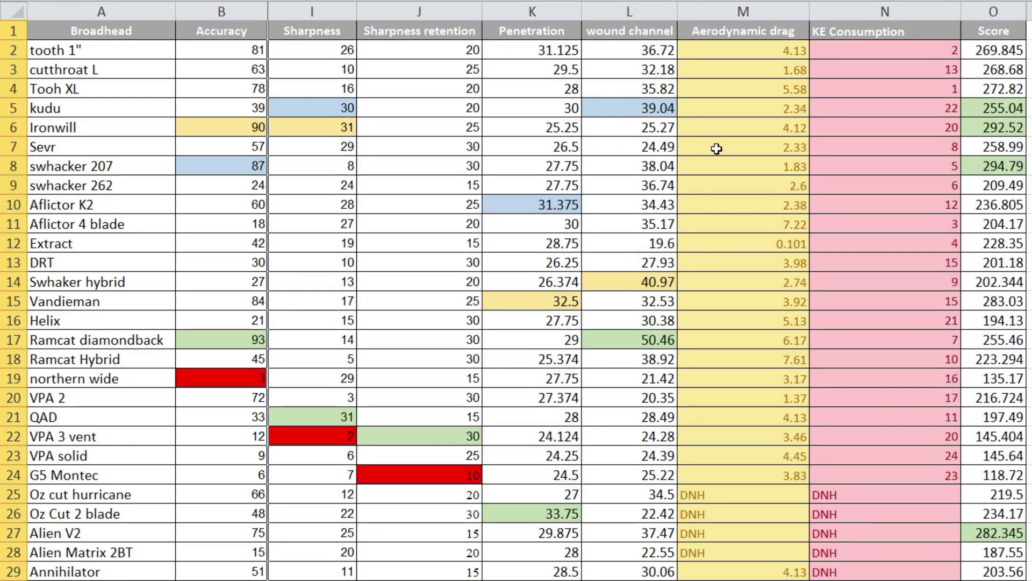
# Hide the Accuracy, Sharpness and Sharpness retention columns
pyautogui.moveTo(237, 12); pyautogui.dragTo(433, 28)
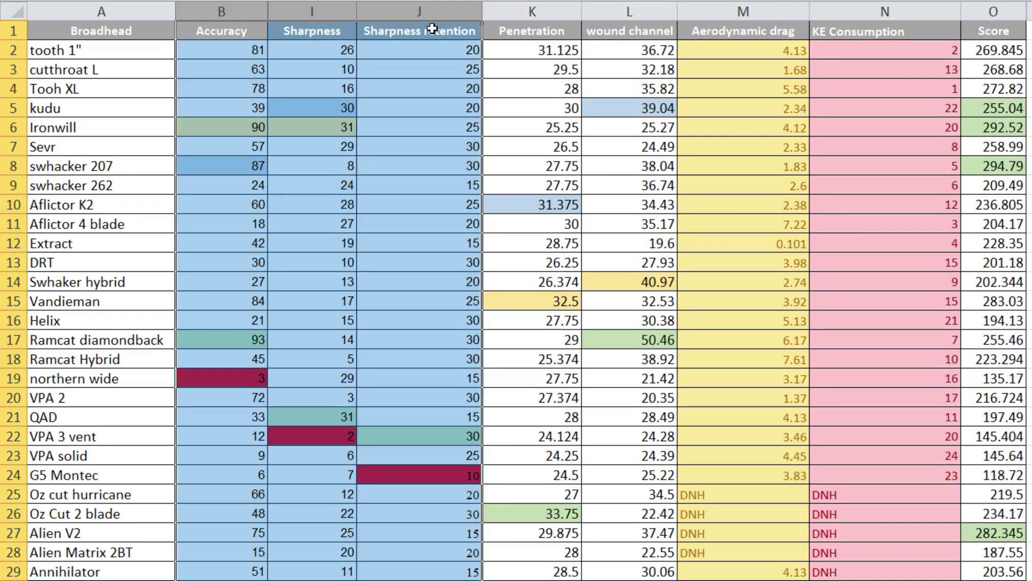
pyautogui.rightClick(437, 12)
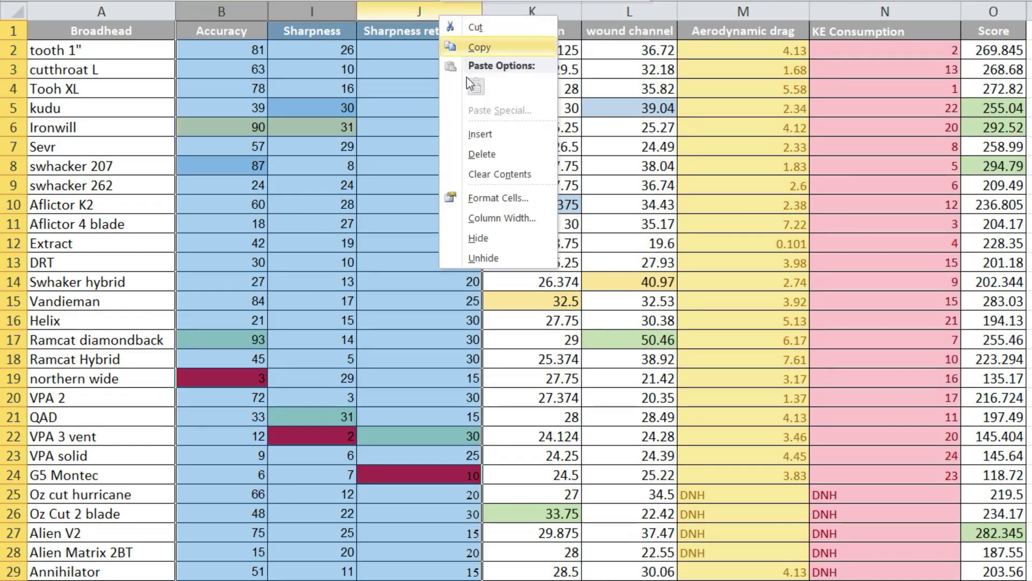
pyautogui.click(480, 238)
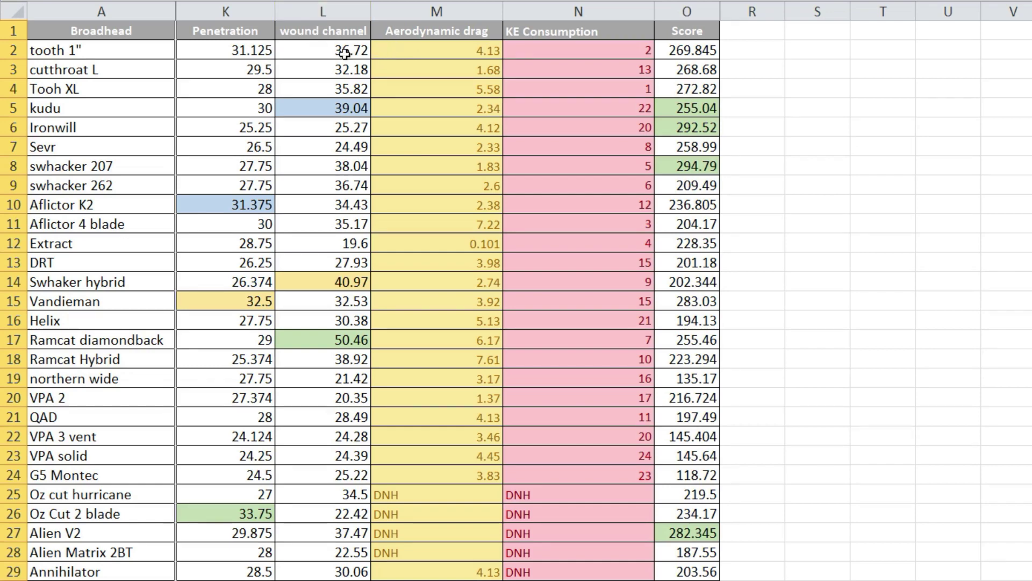
# Review the Penetration scores, selecting the wound channel cells of Oz Cut 2 blade and Aflictor K2 for comparison
pyautogui.scroll(-1, 272, 64)
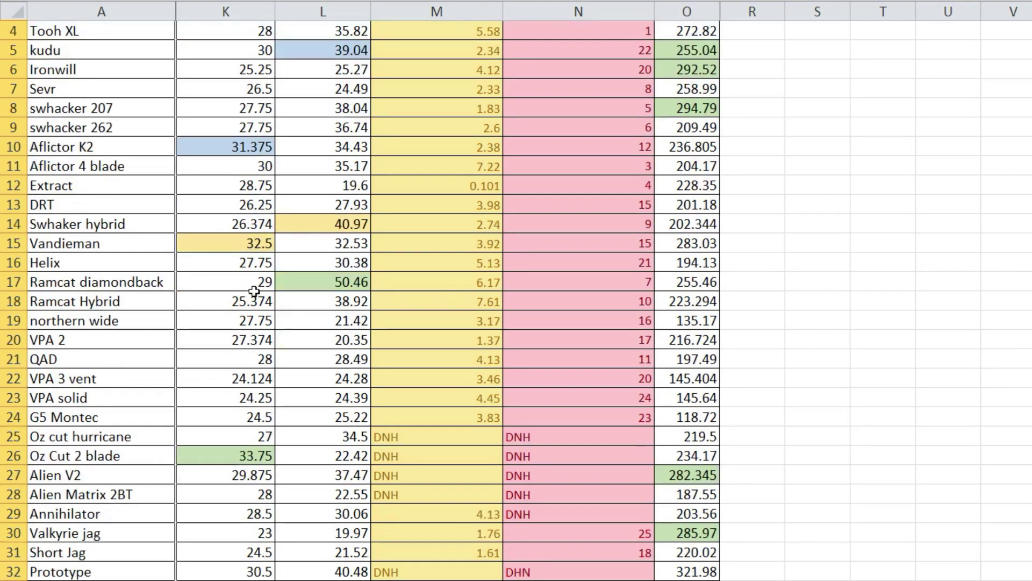
pyautogui.scroll(-1, 264, 376)
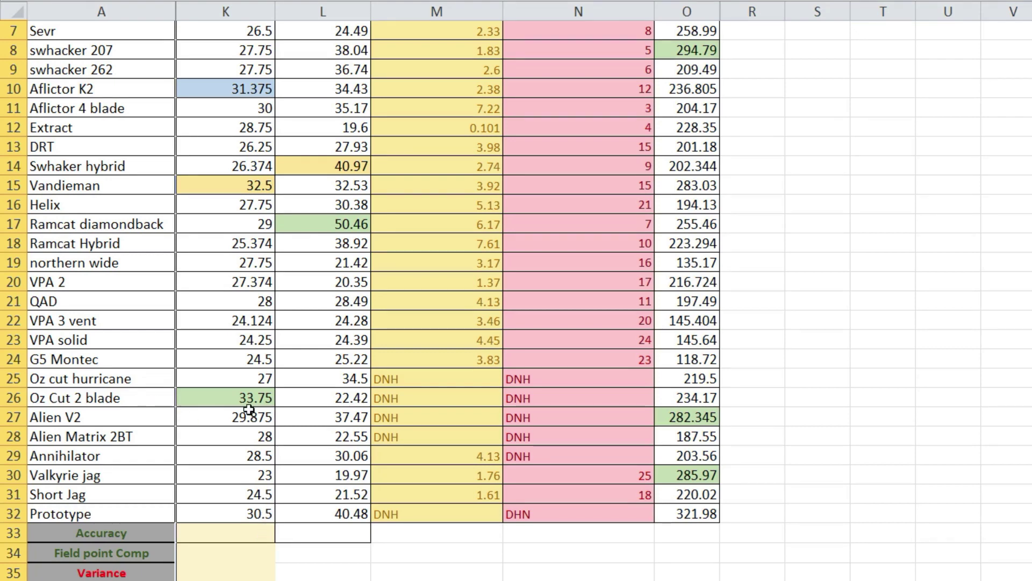
pyautogui.click(361, 398)
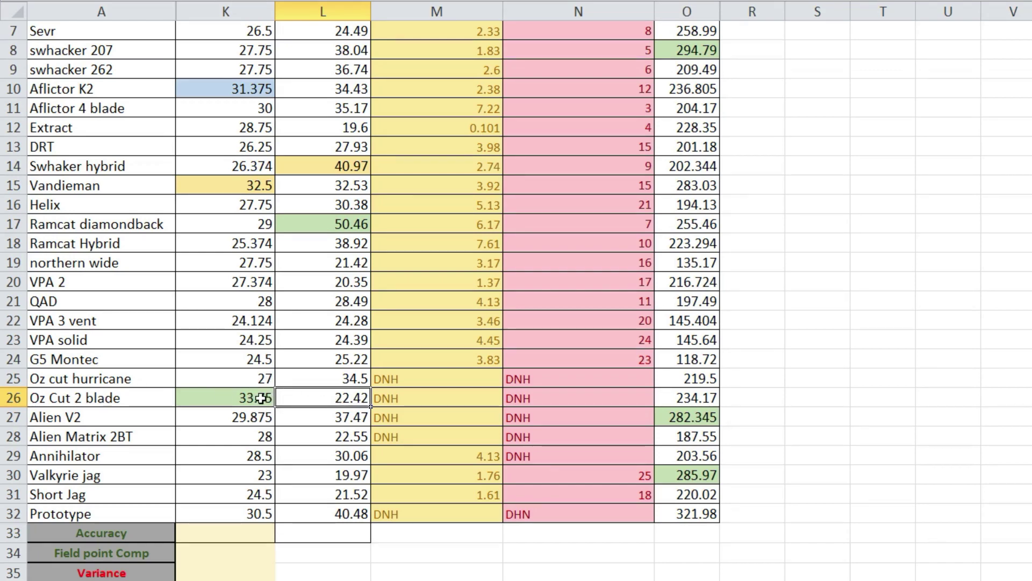
pyautogui.scroll(2, 261, 397)
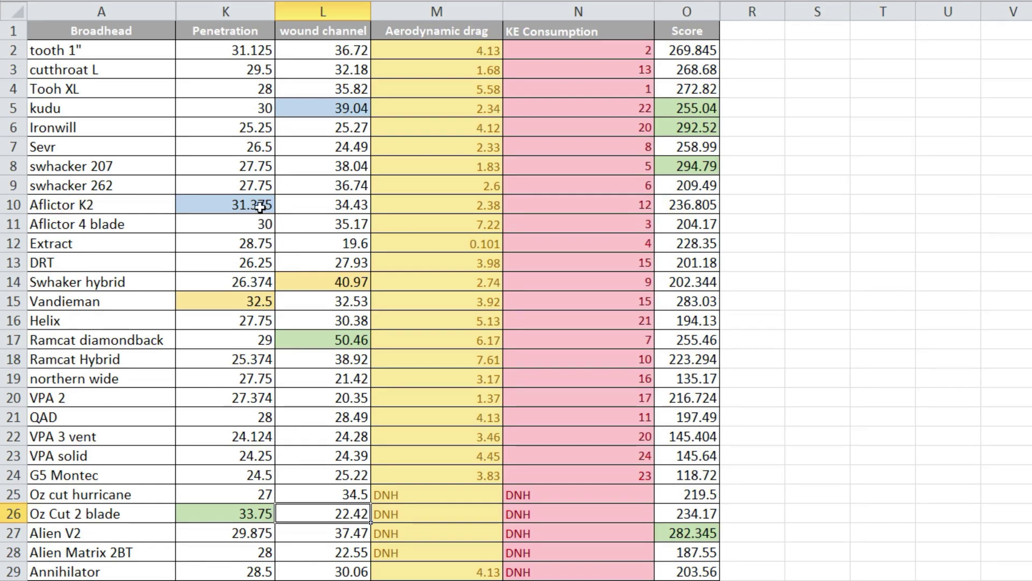
pyautogui.click(364, 209)
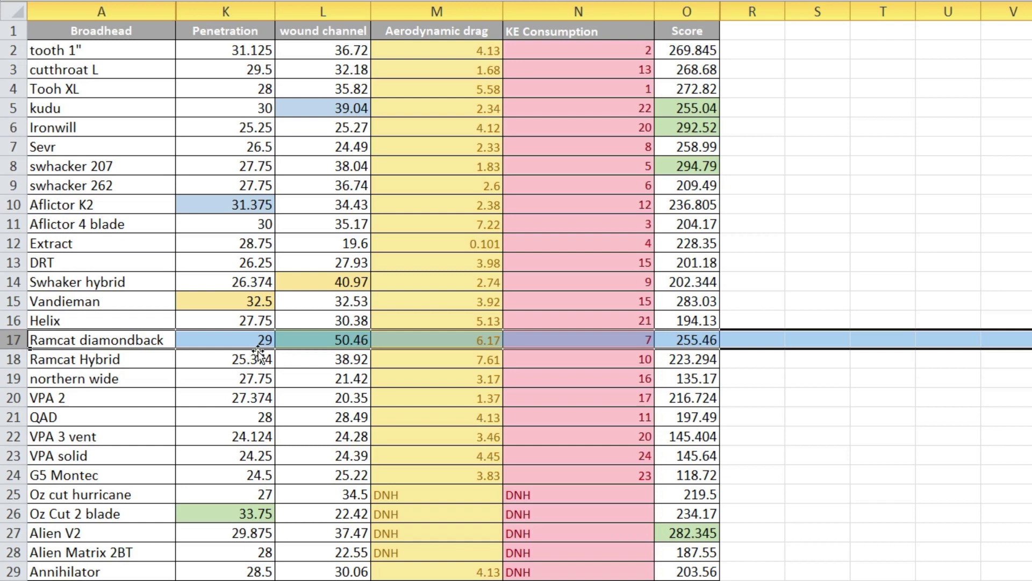
# Review the wound channel scores, selecting the cells of Ramcat diamondback, Swhaker hybrid and kudu in turn
pyautogui.click(361, 344)
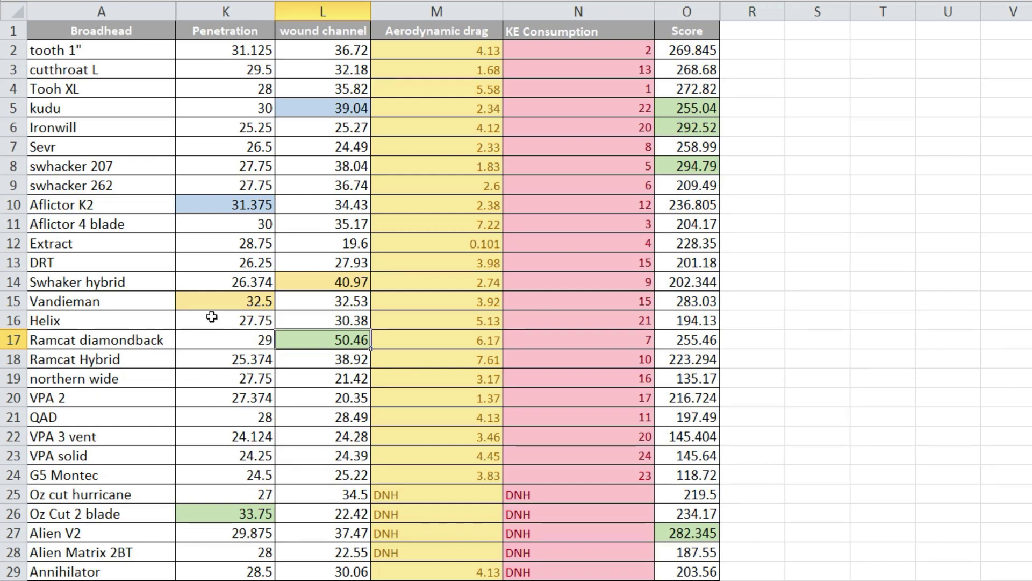
pyautogui.click(354, 284)
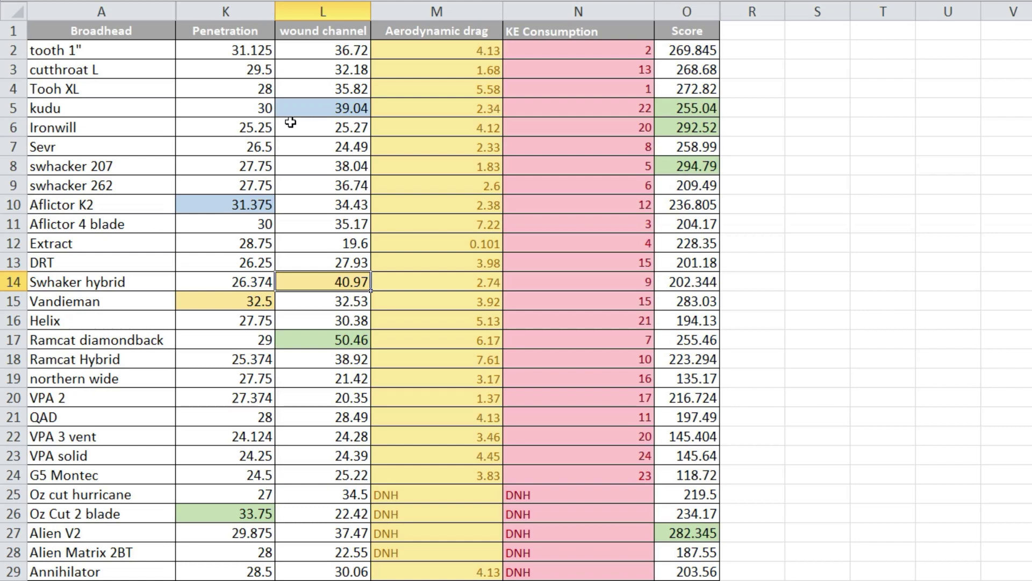
pyautogui.click(262, 115)
pyautogui.click(346, 109)
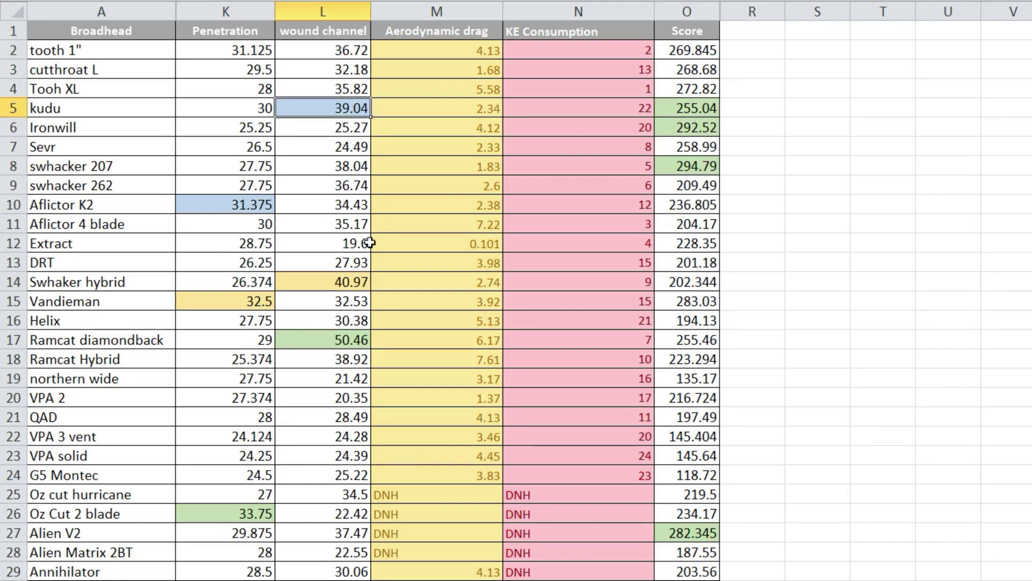
pyautogui.scroll(-2, 342, 263)
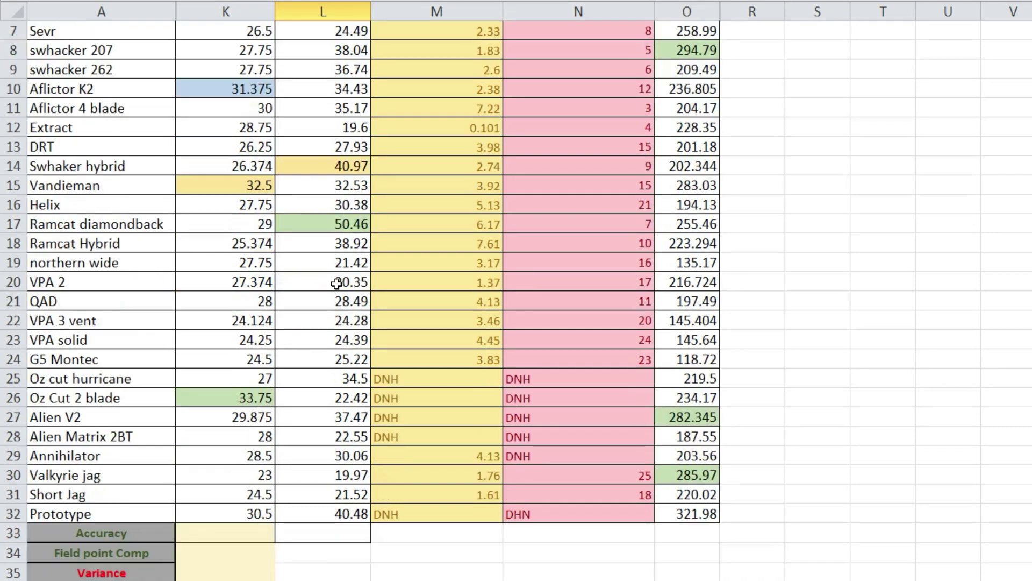
pyautogui.scroll(2, 337, 284)
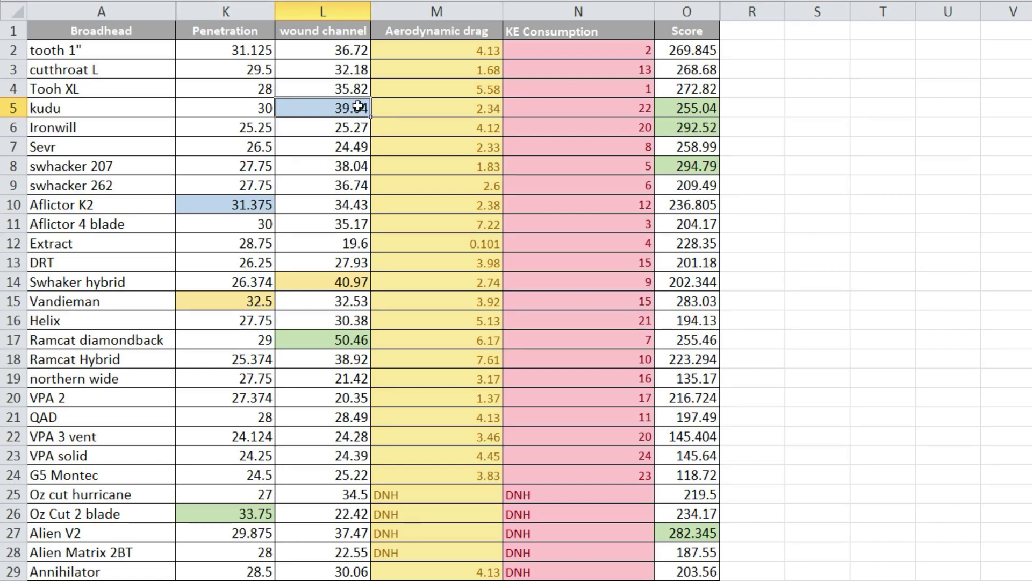
pyautogui.scroll(-1, 343, 471)
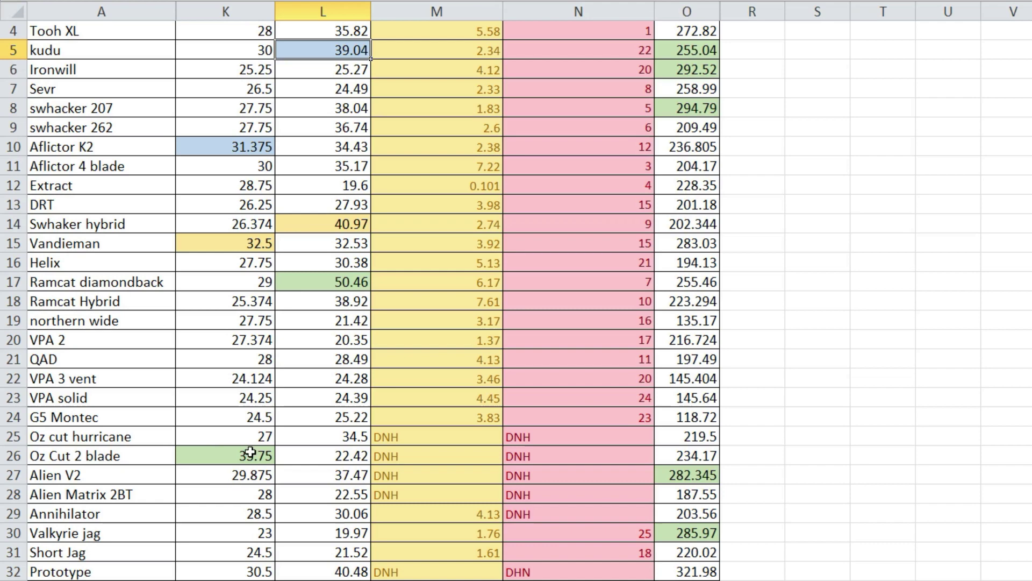
pyautogui.scroll(-1, 325, 503)
pyautogui.scroll(2, 605, 457)
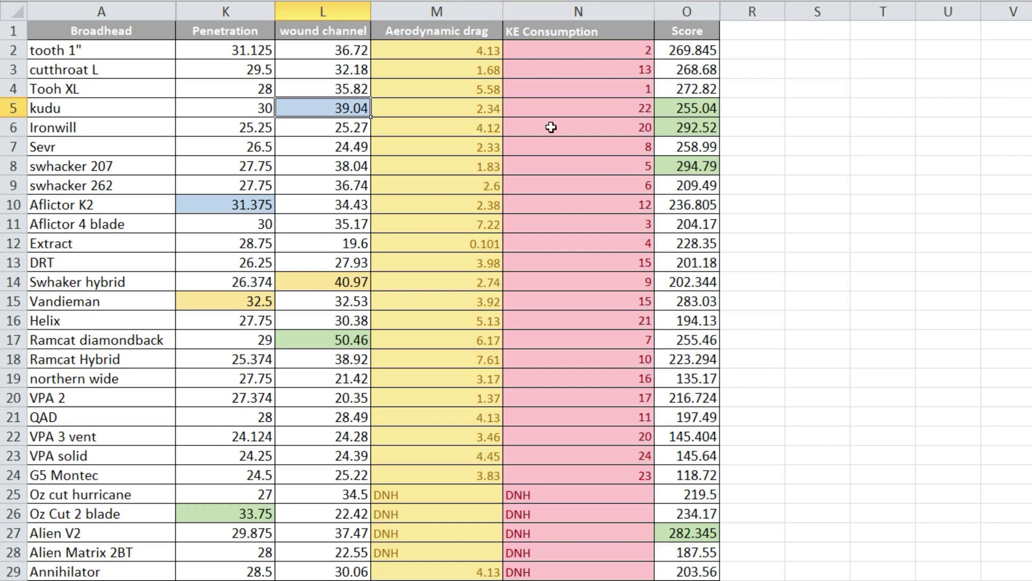
# Examine the KE Consumption values of all broadheads from tooth 1" down to Prototype
pyautogui.scroll(-2, 594, 315)
pyautogui.scroll(2, 593, 315)
pyautogui.scroll(-2, 593, 314)
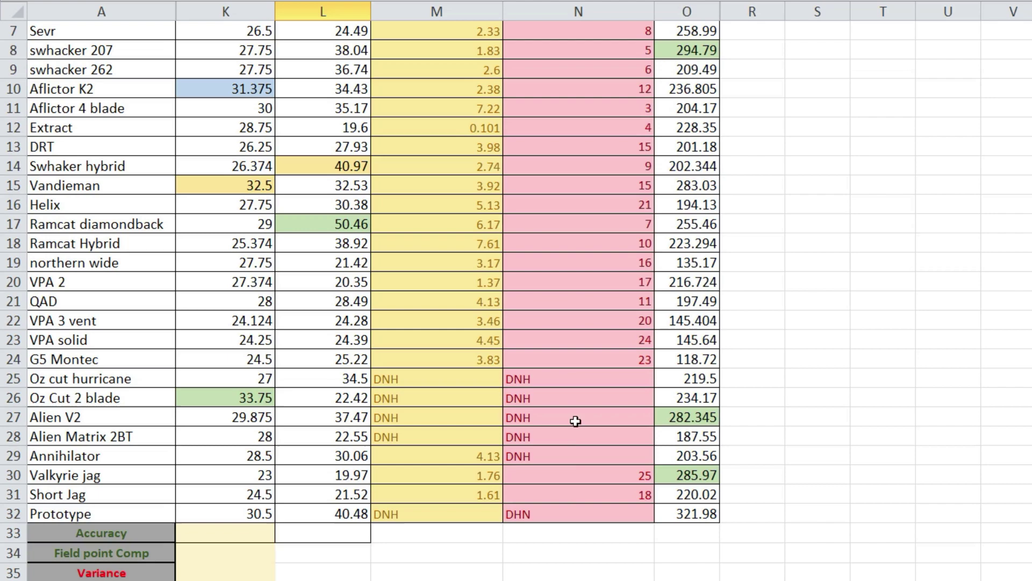
pyautogui.scroll(2, 572, 503)
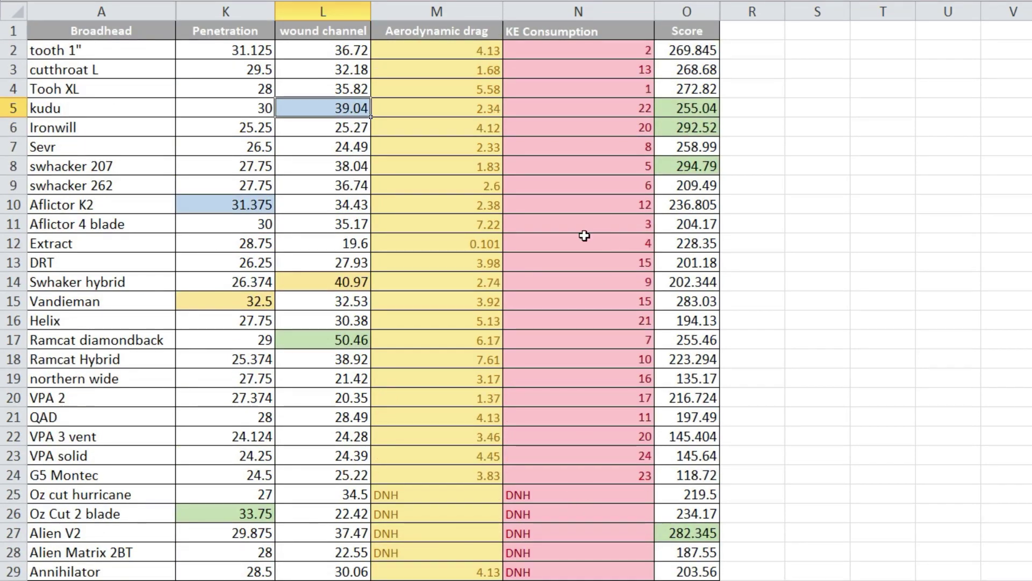
pyautogui.scroll(-1, 546, 136)
pyautogui.scroll(1, 559, 127)
pyautogui.scroll(-3, 581, 431)
pyautogui.scroll(3, 581, 430)
pyautogui.scroll(-1, 622, 144)
pyautogui.scroll(1, 622, 144)
pyautogui.scroll(-1, 581, 370)
pyautogui.scroll(1, 581, 370)
pyautogui.scroll(-6, 611, 231)
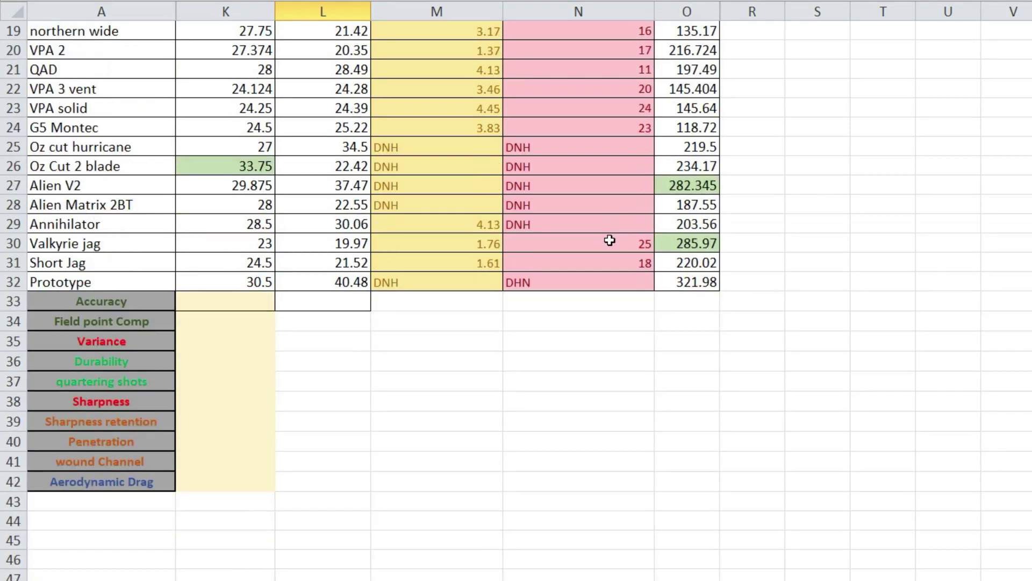
pyautogui.scroll(6, 609, 240)
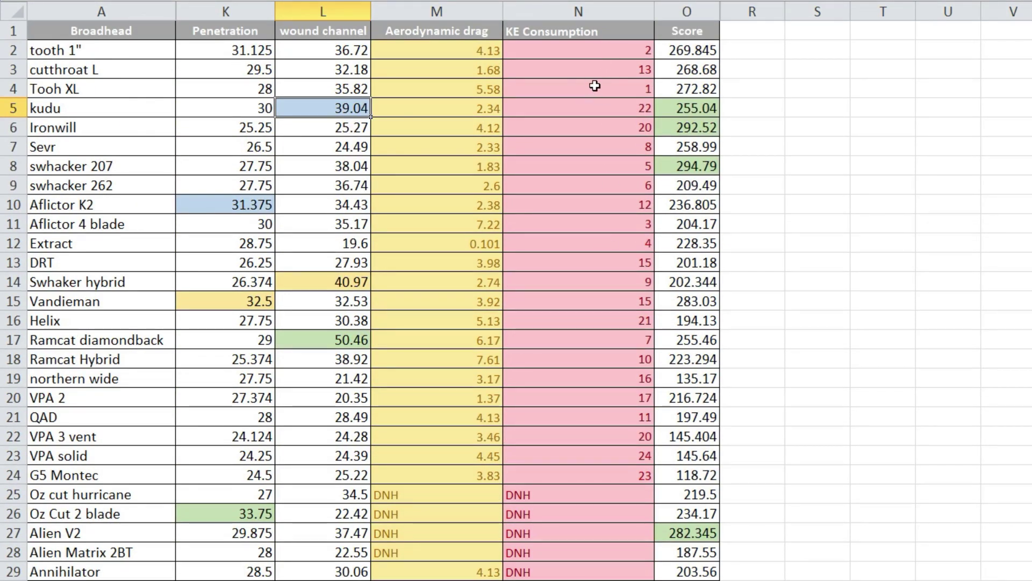
# Inspect the swhacker 207 row, then select the KE Consumption heading and check that column down to Prototype
pyautogui.click(16, 166)
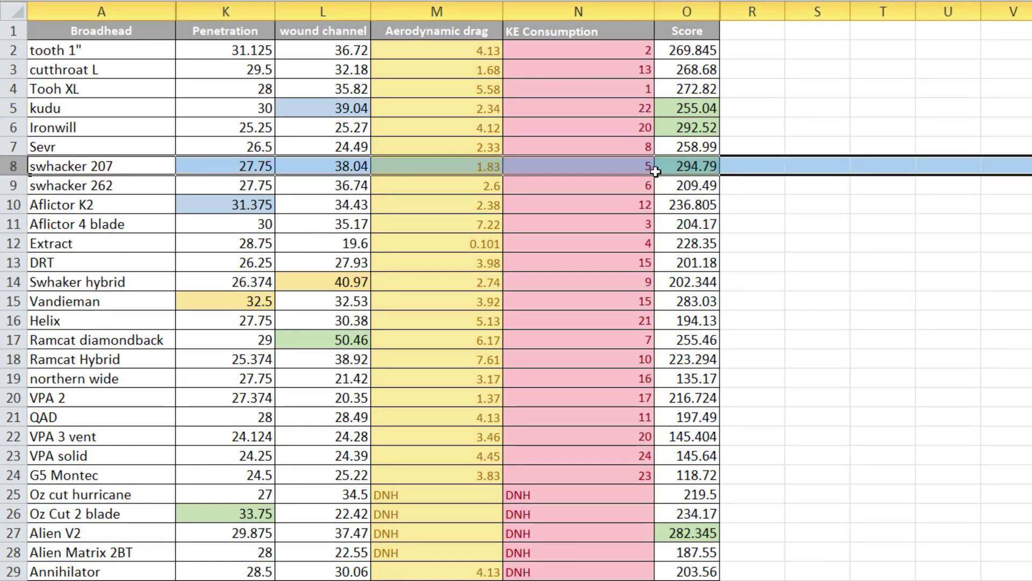
pyautogui.click(602, 31)
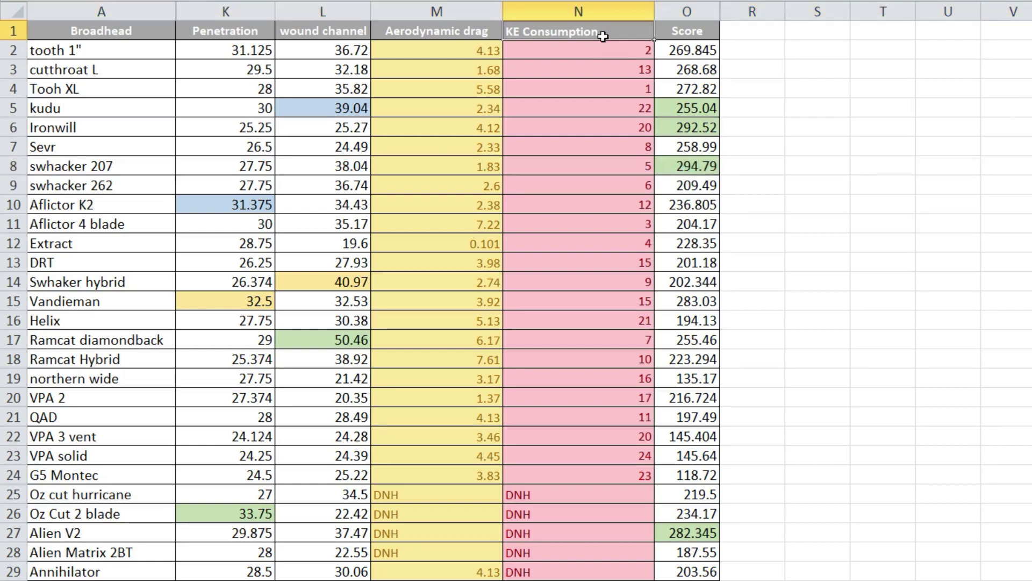
pyautogui.scroll(-2, 592, 371)
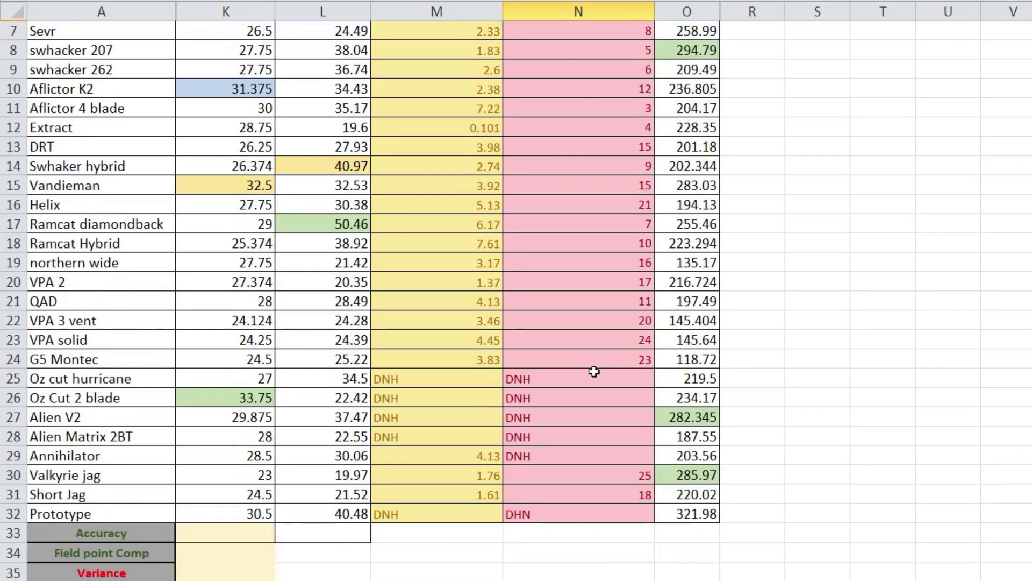
pyautogui.scroll(2, 597, 389)
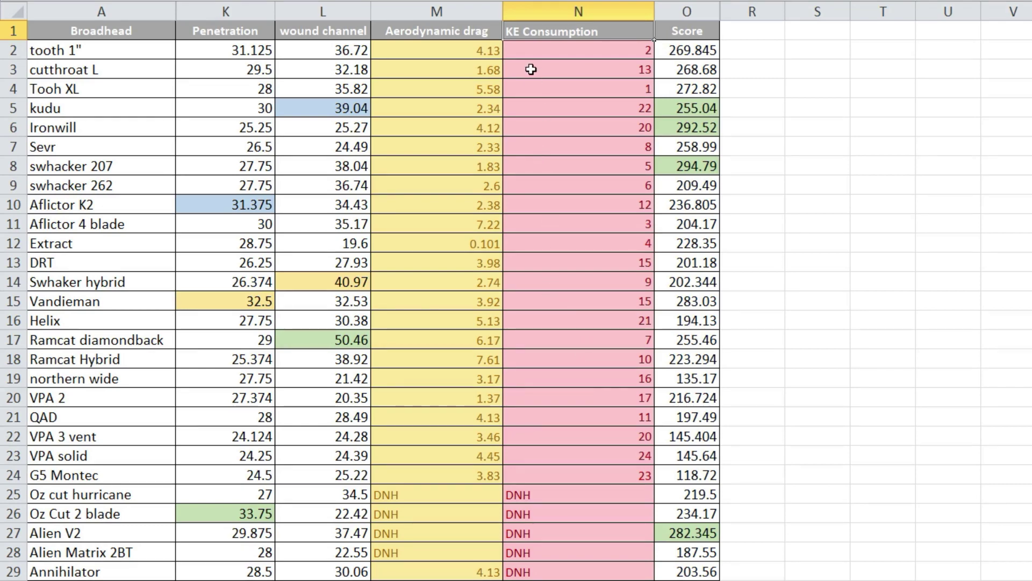
# Review the Aerodynamic drag column, selecting the rows and drag cells of Ramcat diamondback and Ramcat Hybrid
pyautogui.scroll(-1, 466, 182)
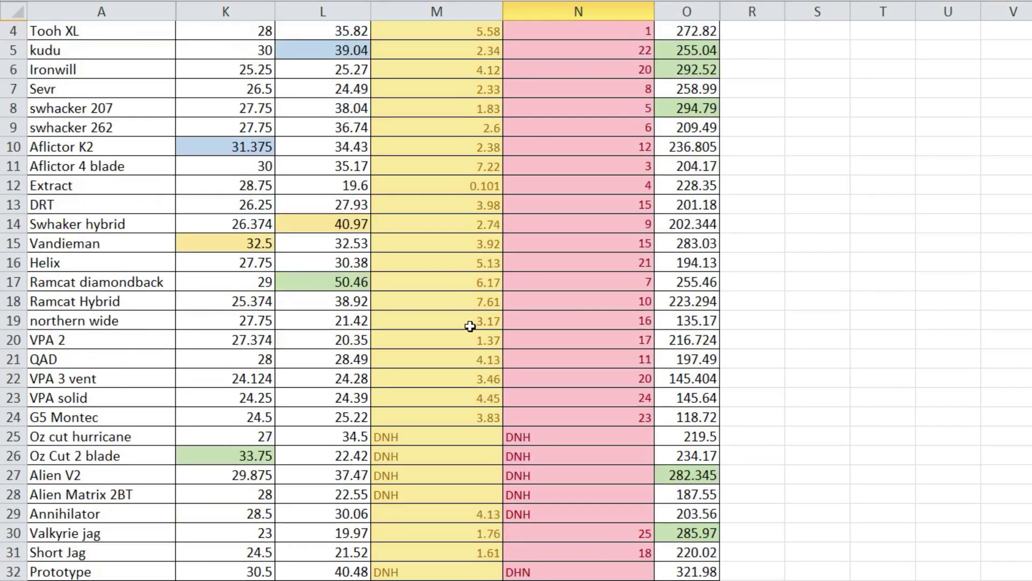
pyautogui.scroll(-2, 470, 326)
pyautogui.scroll(3, 468, 279)
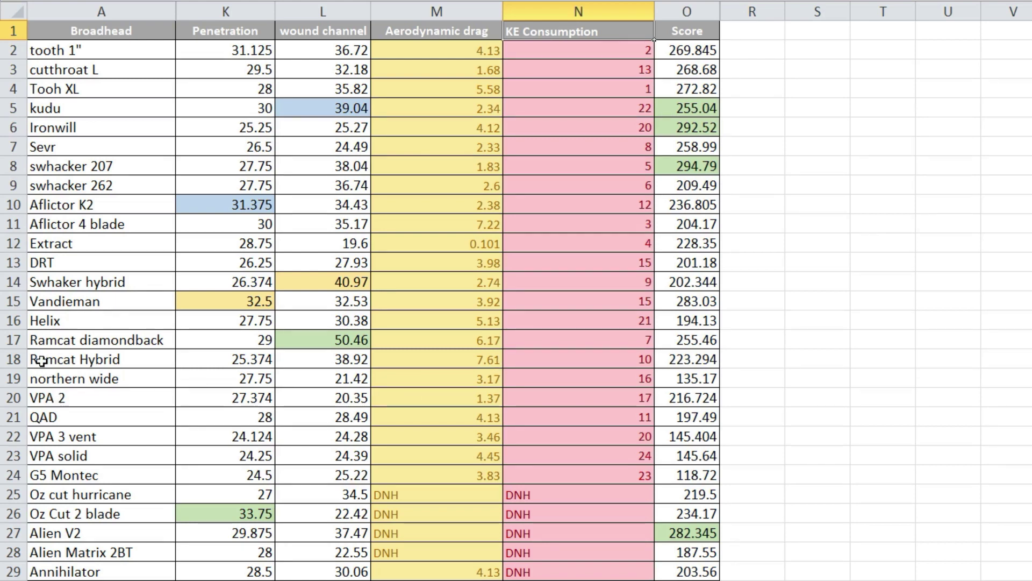
pyautogui.click(15, 342)
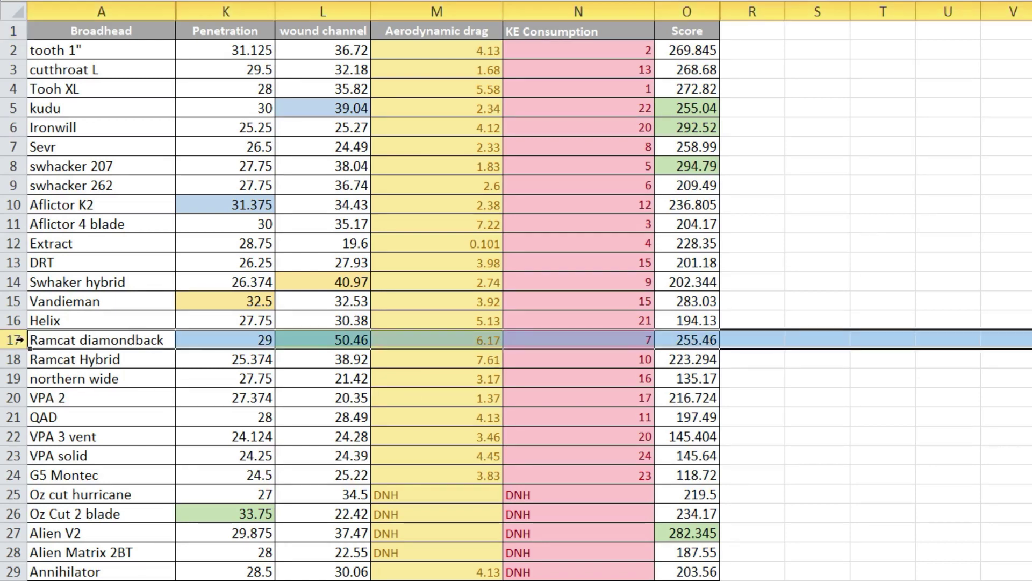
pyautogui.click(490, 344)
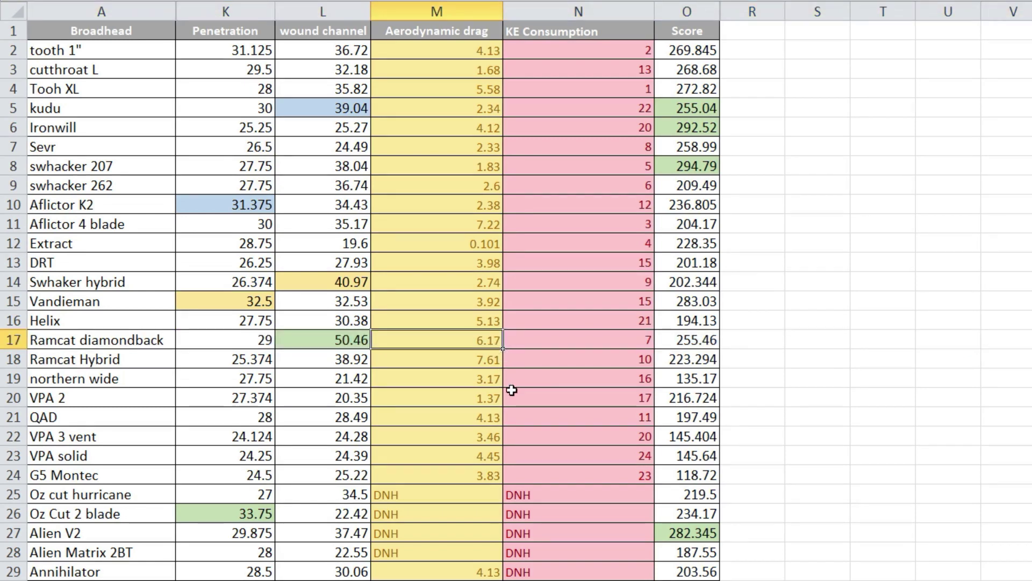
pyautogui.click(20, 360)
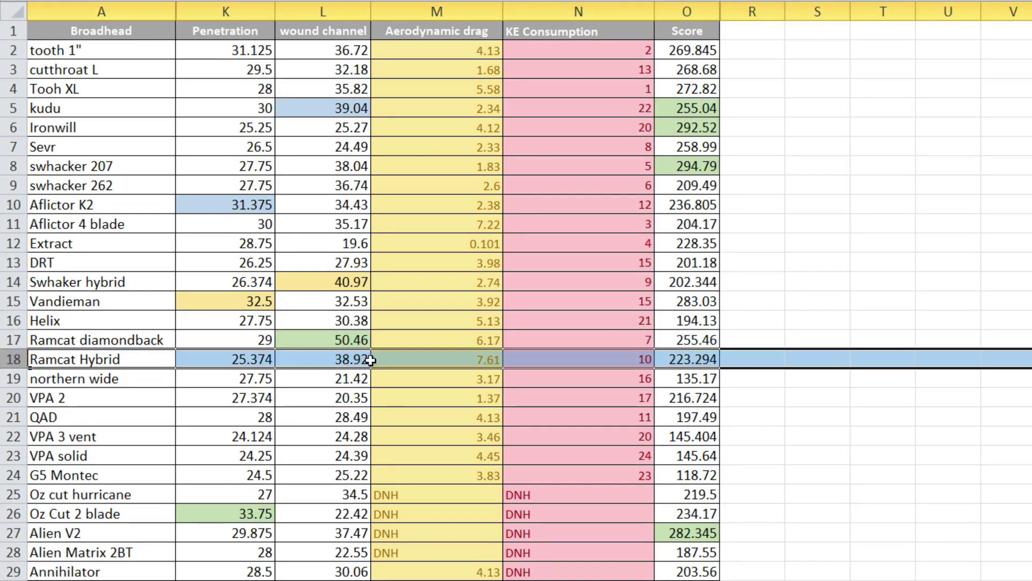
pyautogui.click(480, 360)
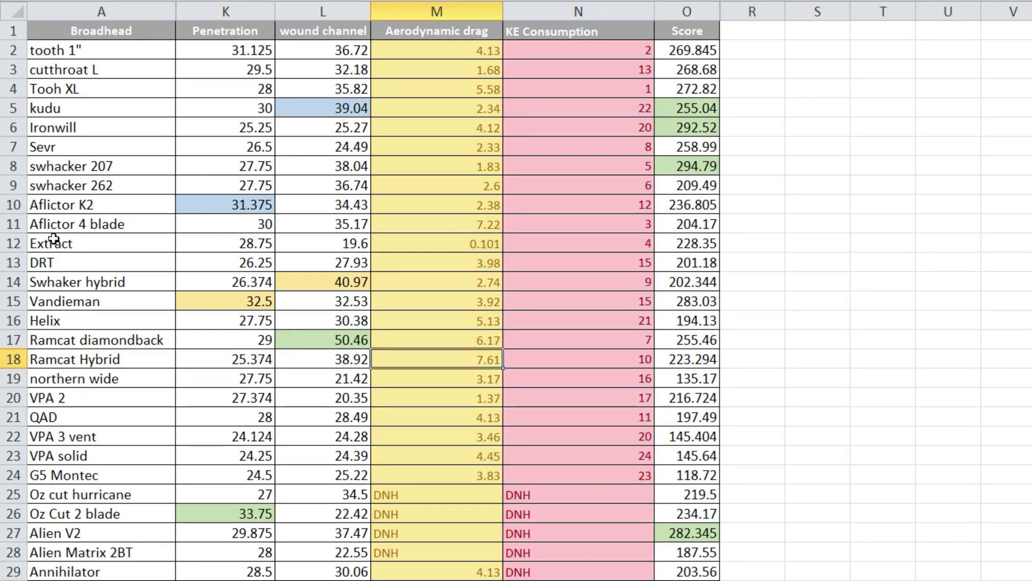
# Compare the Aflictor 4 blade row with Extract, selecting Extract's Aerodynamic drag cell and whole row
pyautogui.click(19, 225)
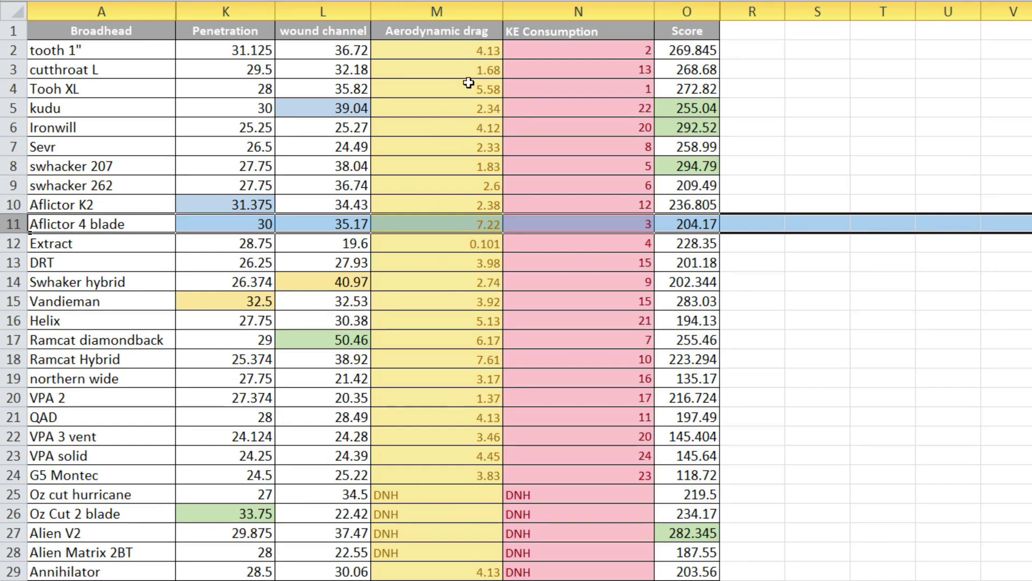
pyautogui.click(466, 249)
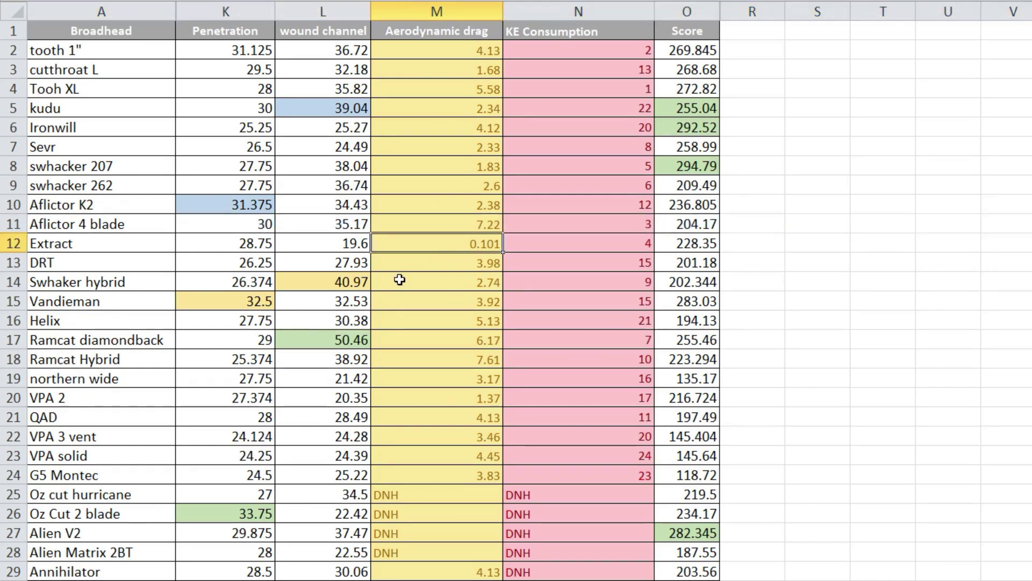
pyautogui.click(16, 245)
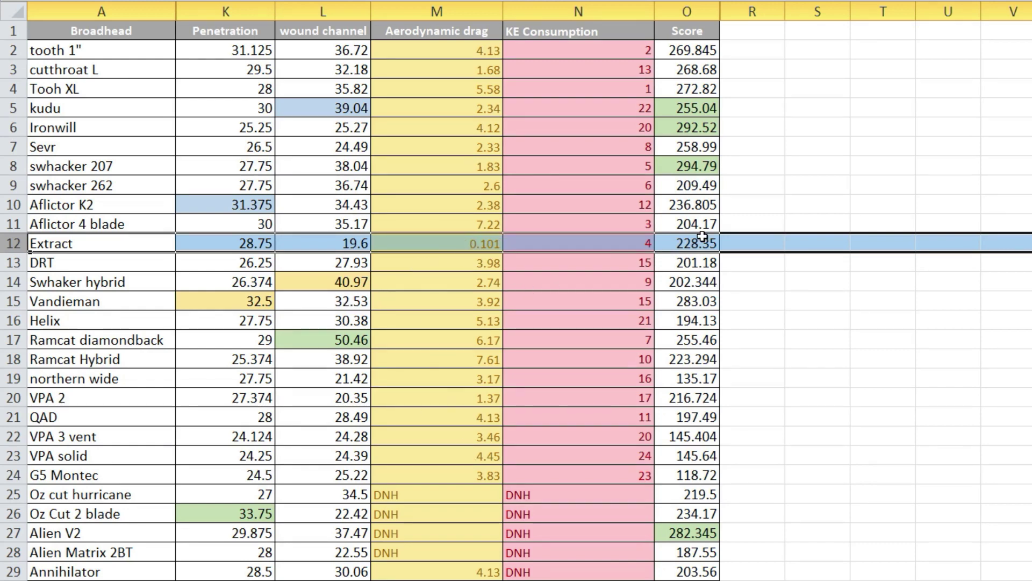
pyautogui.scroll(-2, 710, 398)
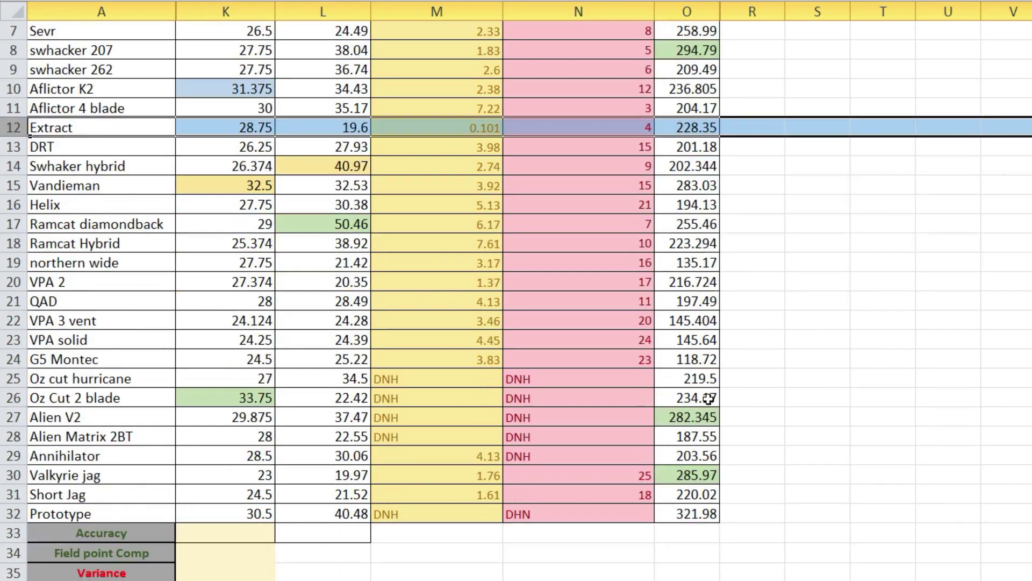
# Examine the Score values of all broadheads from tooth 1" down to Prototype
pyautogui.scroll(-1, 706, 483)
pyautogui.scroll(3, 706, 462)
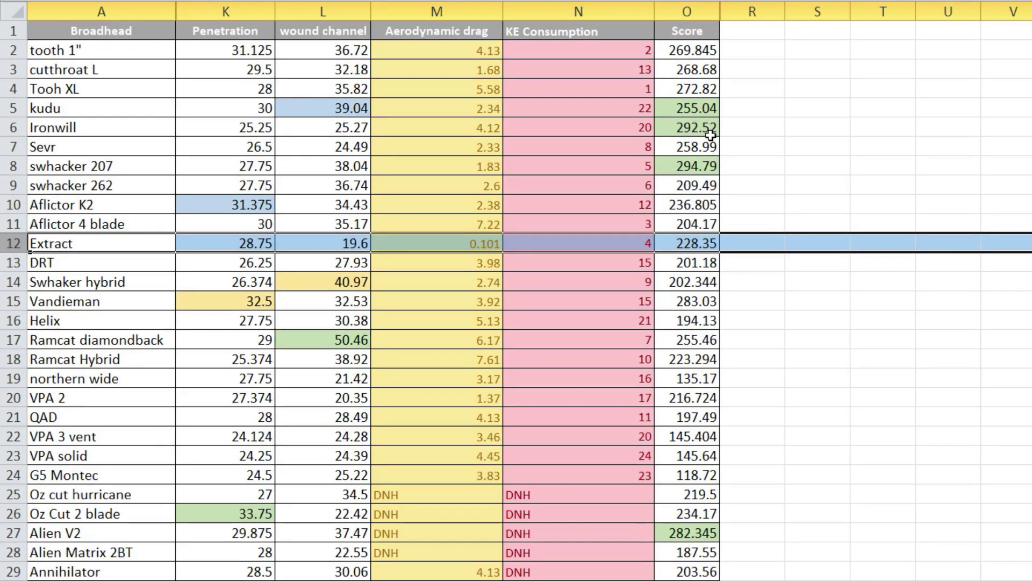
pyautogui.scroll(-2, 699, 530)
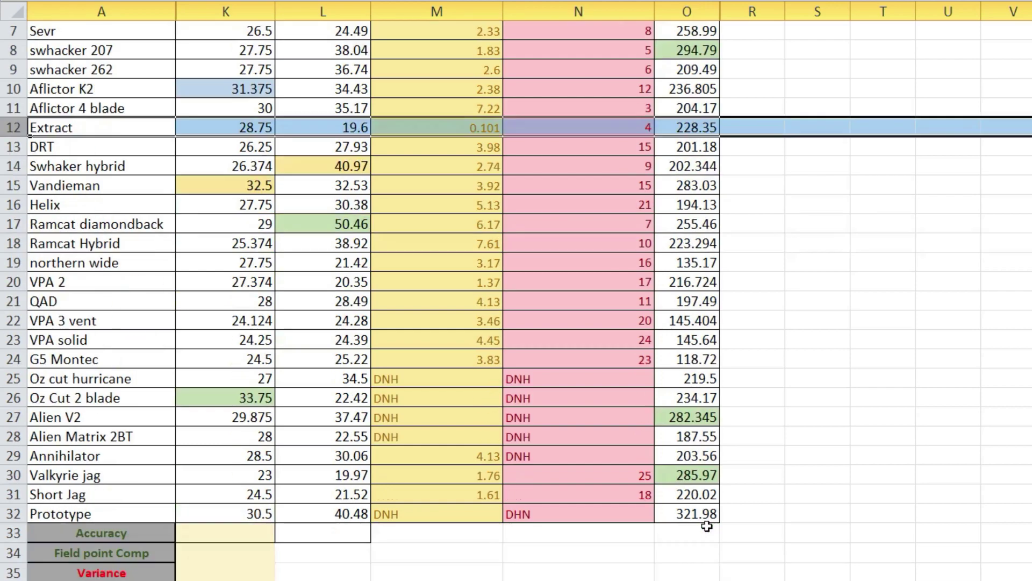
pyautogui.scroll(2, 697, 468)
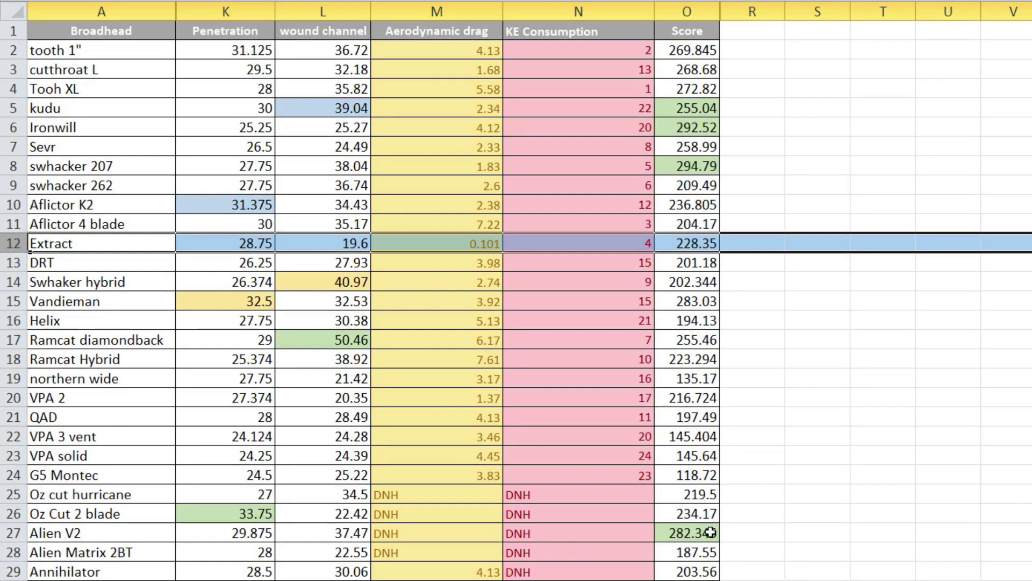
pyautogui.scroll(-1, 582, 429)
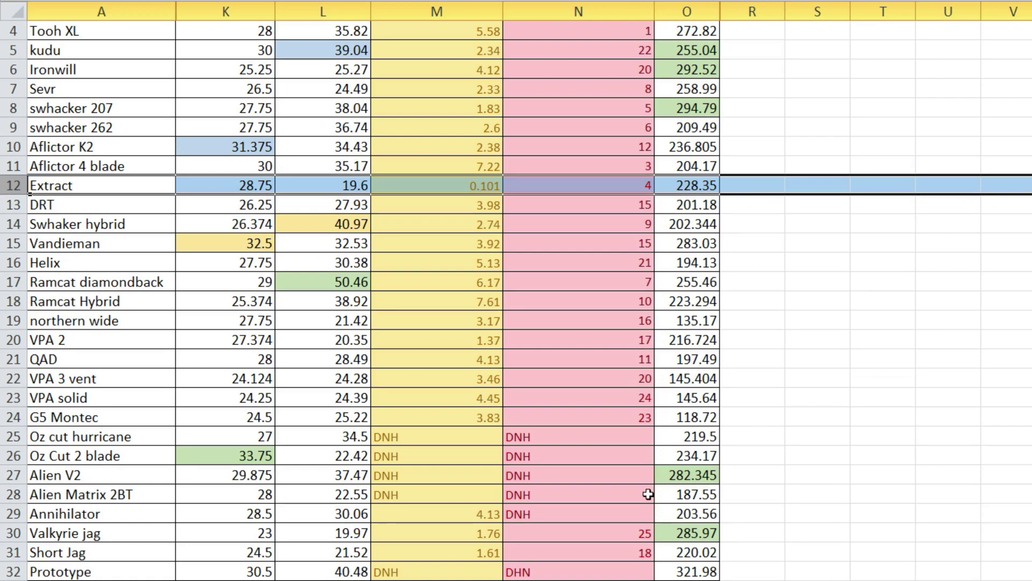
pyautogui.scroll(1, 530, 428)
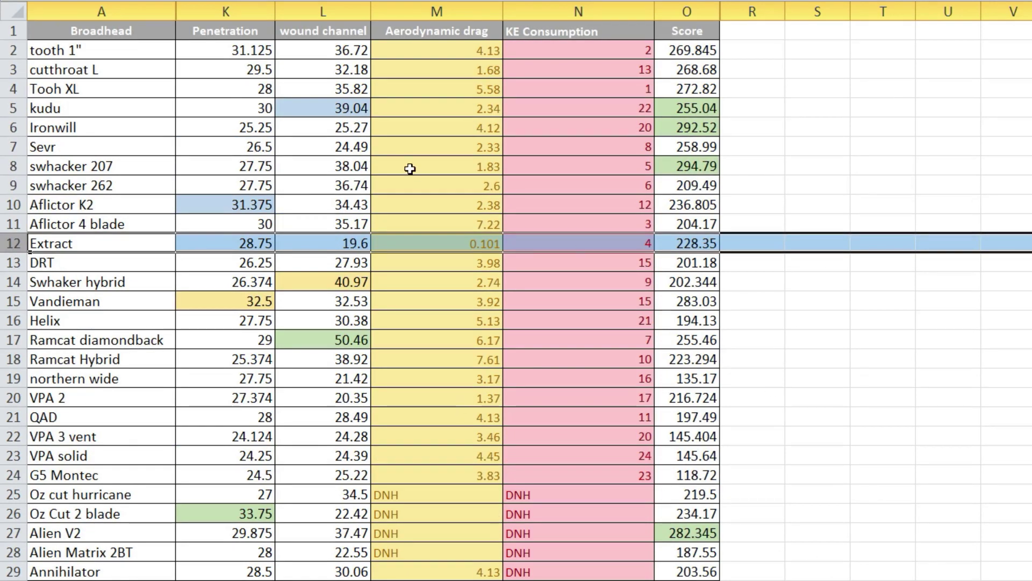
# Hide the Penetration, wound channel, Aerodynamic drag and KE Consumption columns (K to N), leaving Score beside the broadhead names
pyautogui.moveTo(225, 11); pyautogui.dragTo(651, 11)
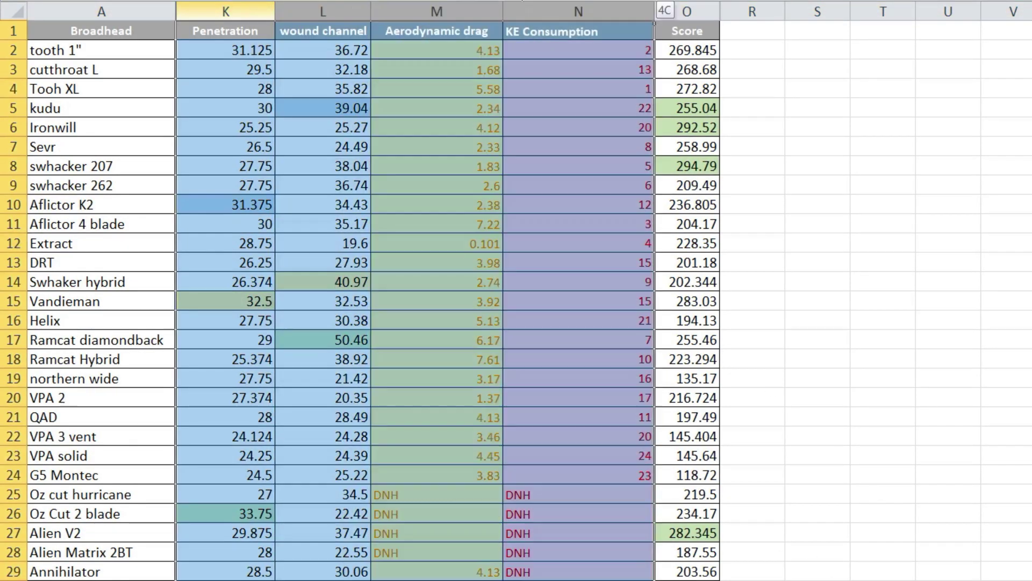
pyautogui.rightClick(567, 12)
pyautogui.click(617, 243)
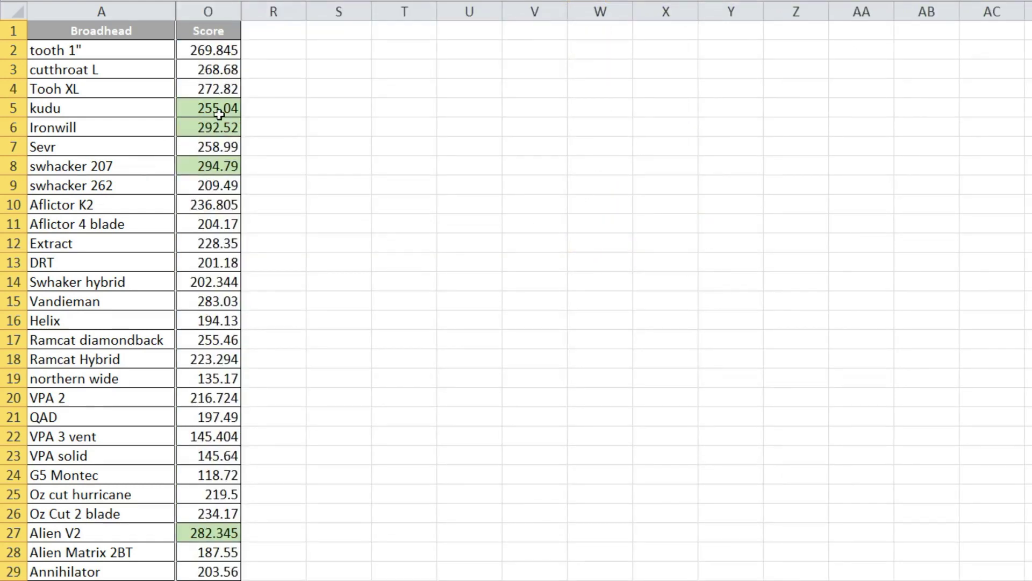
# Review Alien V2's final result, selecting its whole row and its Score cell
pyautogui.scroll(-1, 244, 369)
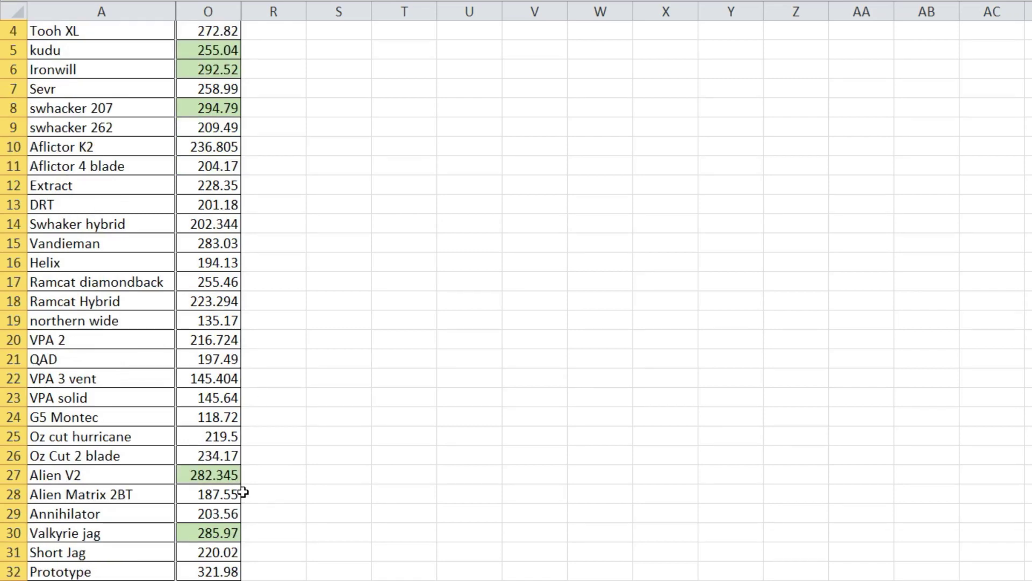
pyautogui.click(11, 476)
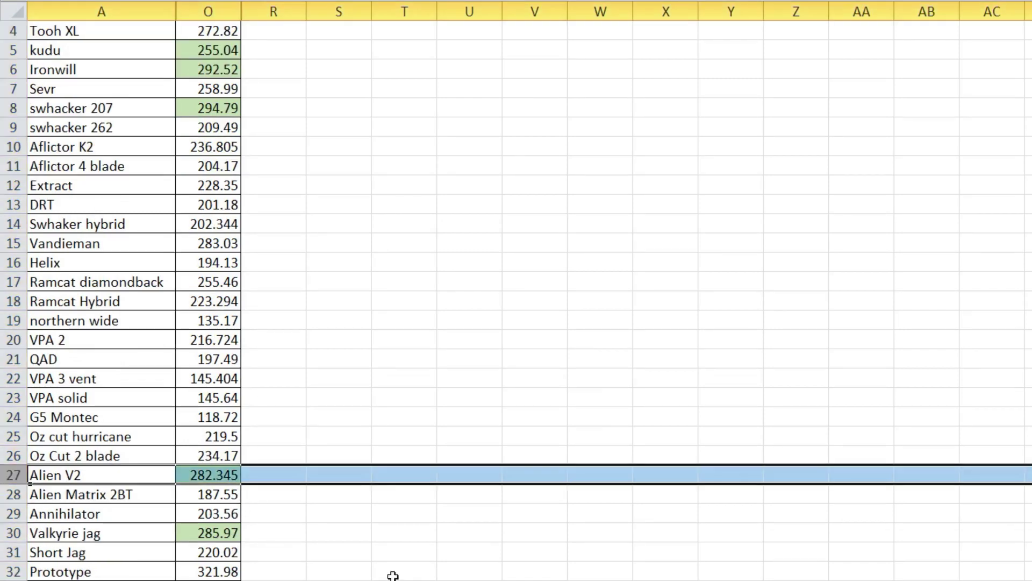
pyautogui.click(224, 480)
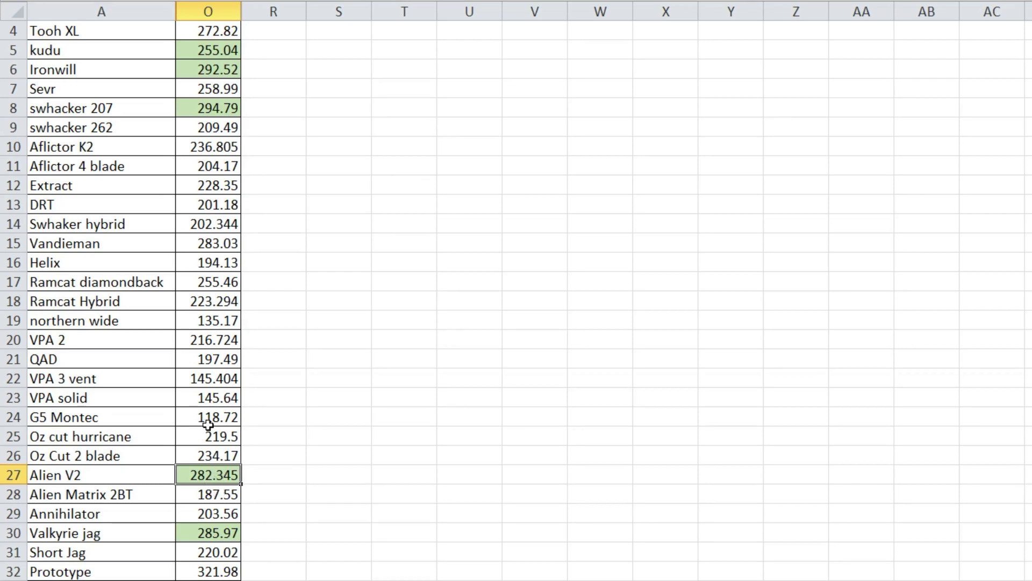
# Compare the Ironwill row with swhacker 207, selecting swhacker 207's Score cell and whole row
pyautogui.click(11, 70)
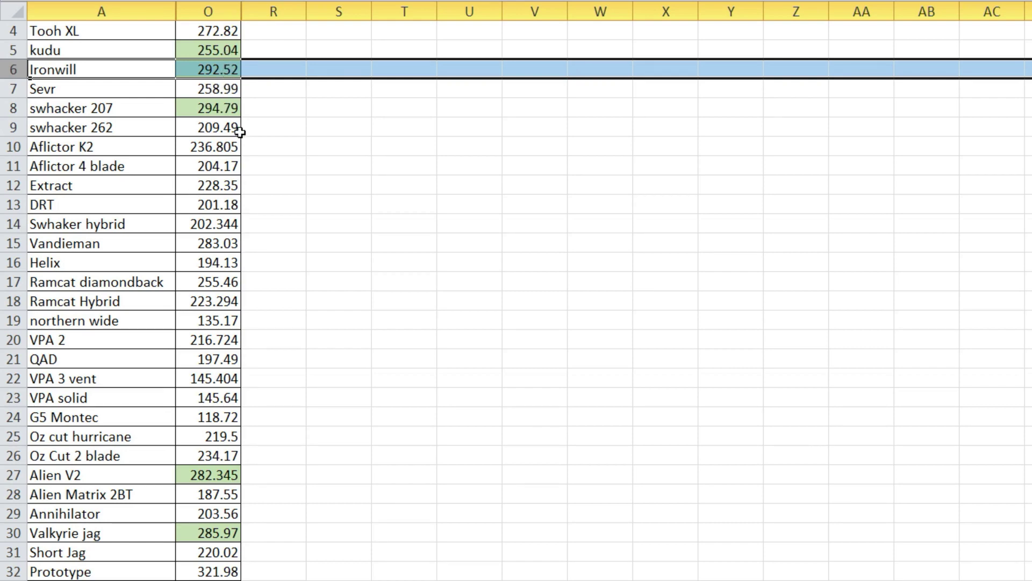
pyautogui.click(229, 110)
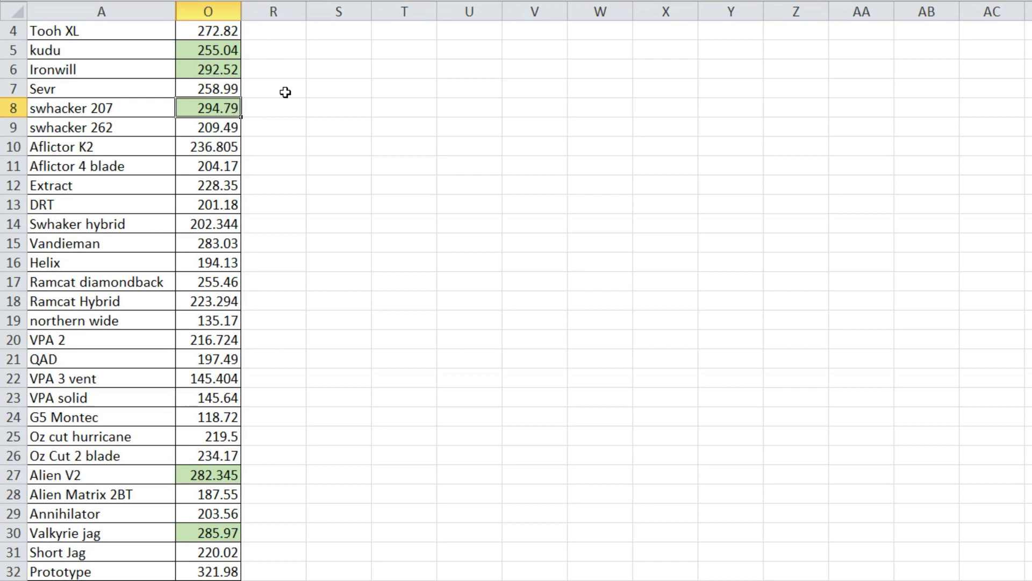
pyautogui.click(13, 109)
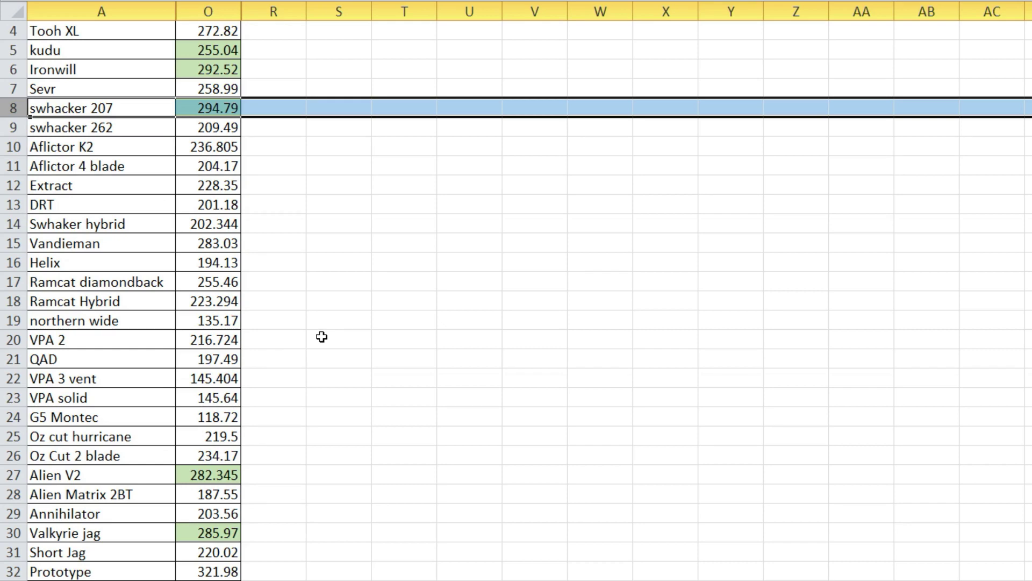
pyautogui.click(236, 109)
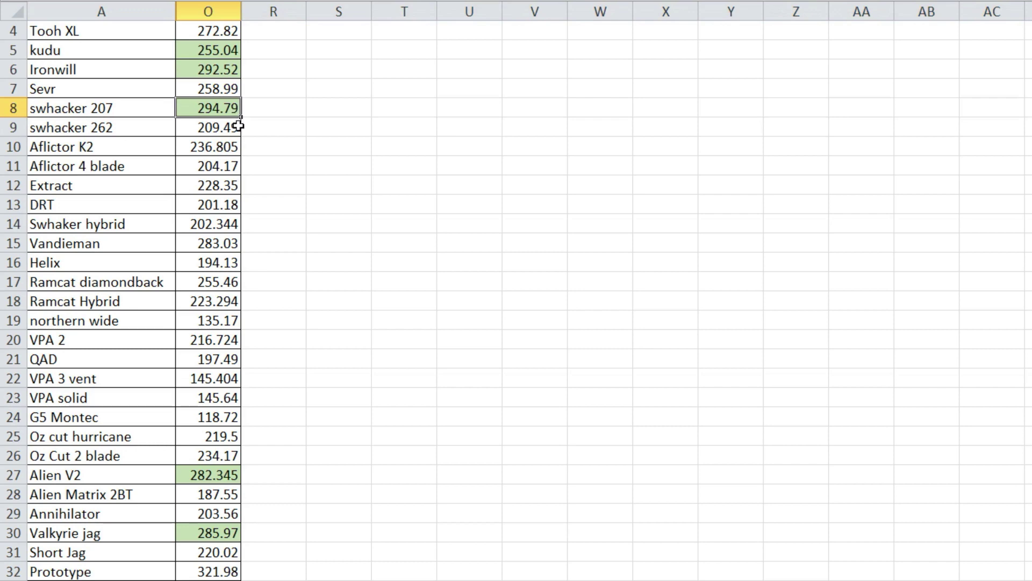
pyautogui.hotkey('ctrl', 'shift', 'Right')
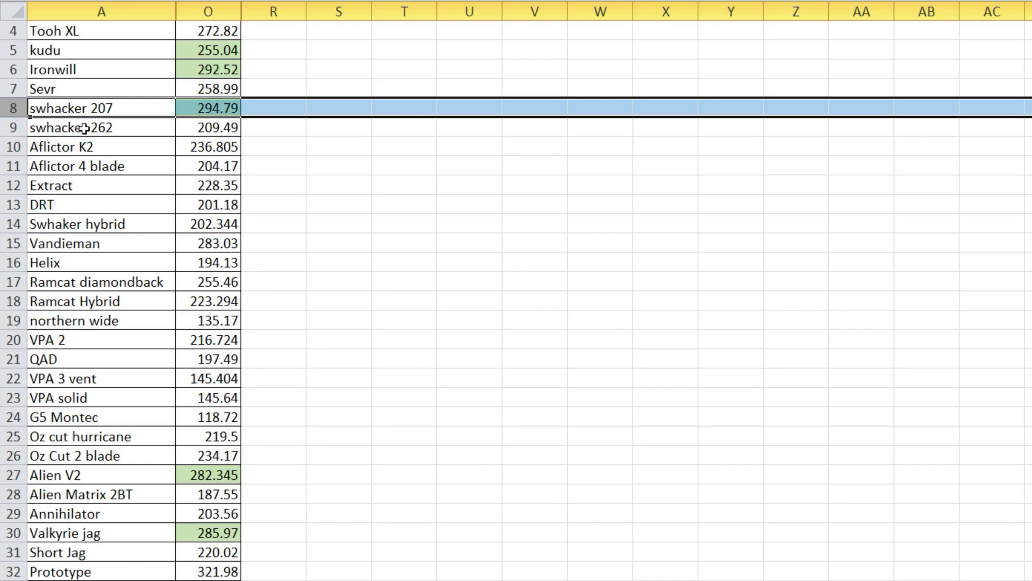
pyautogui.click(205, 109)
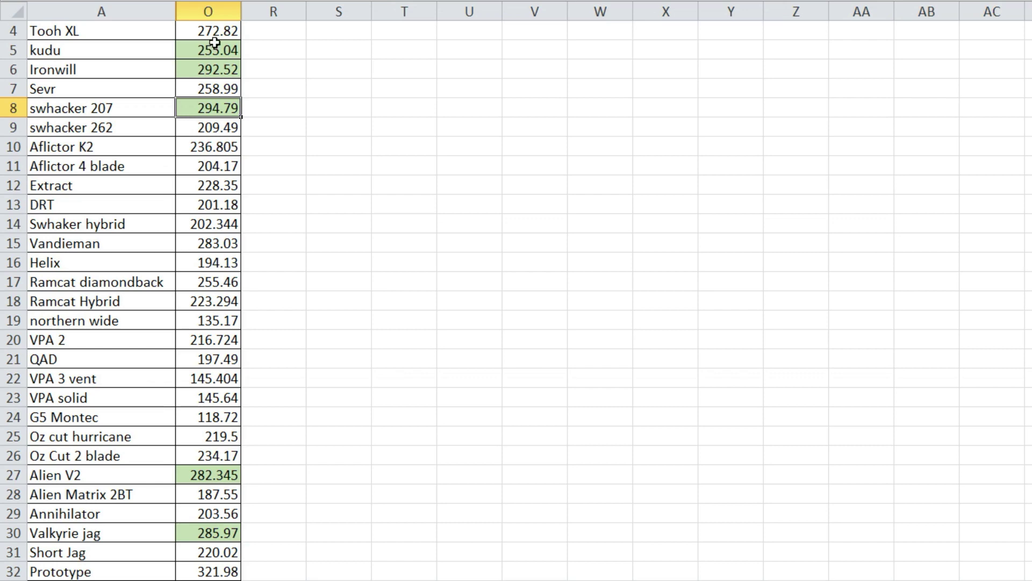
# Review the kudu and Valkyrie jag results, selecting their names and Score cells and the whole Valkyrie jag row
pyautogui.click(217, 54)
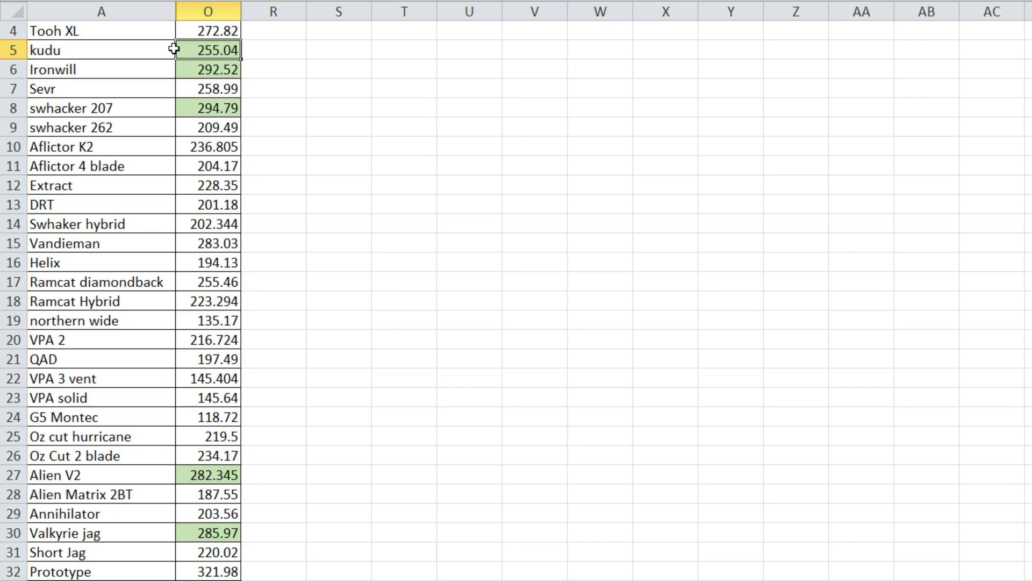
pyautogui.click(46, 51)
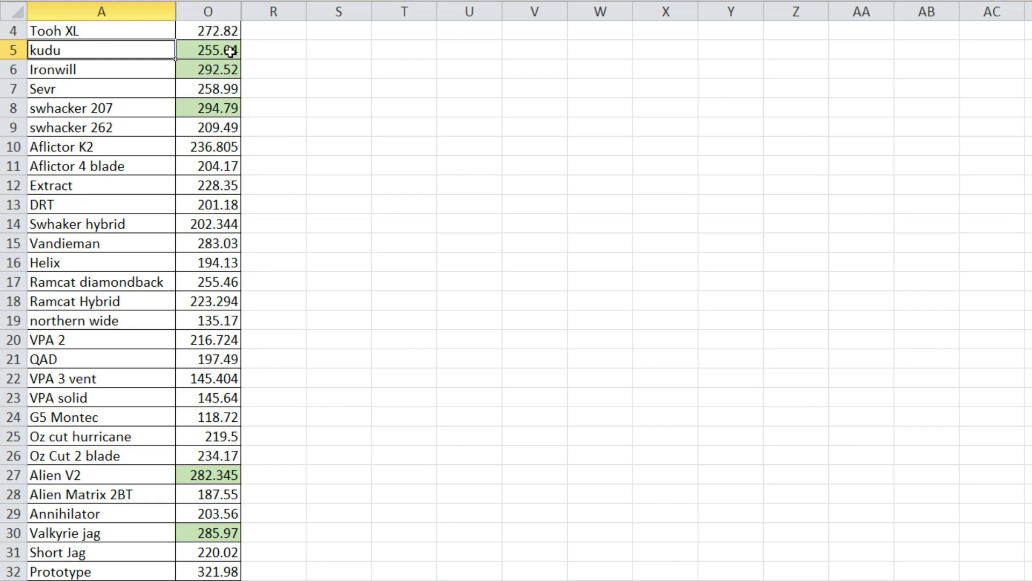
pyautogui.click(88, 532)
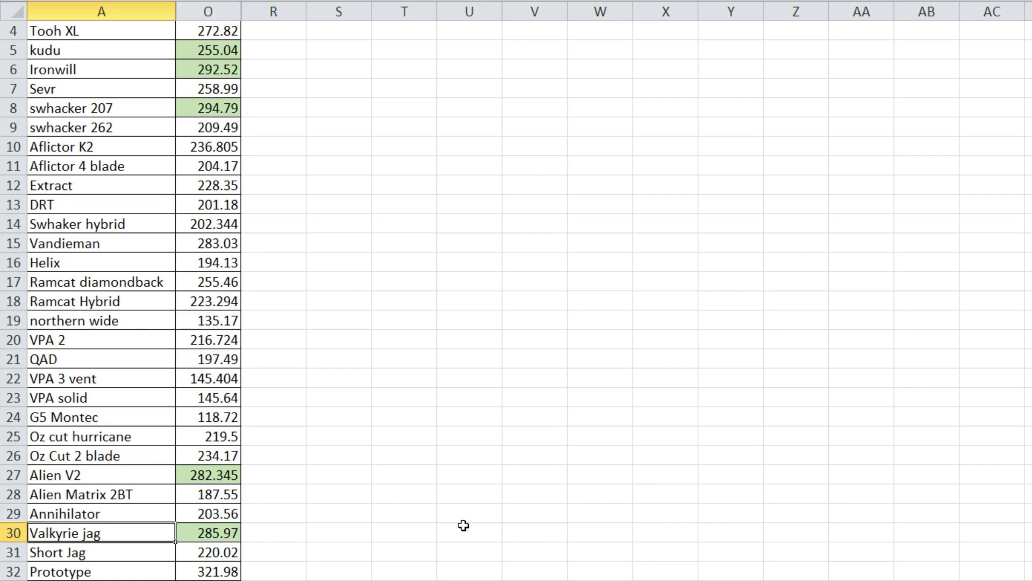
pyautogui.click(207, 533)
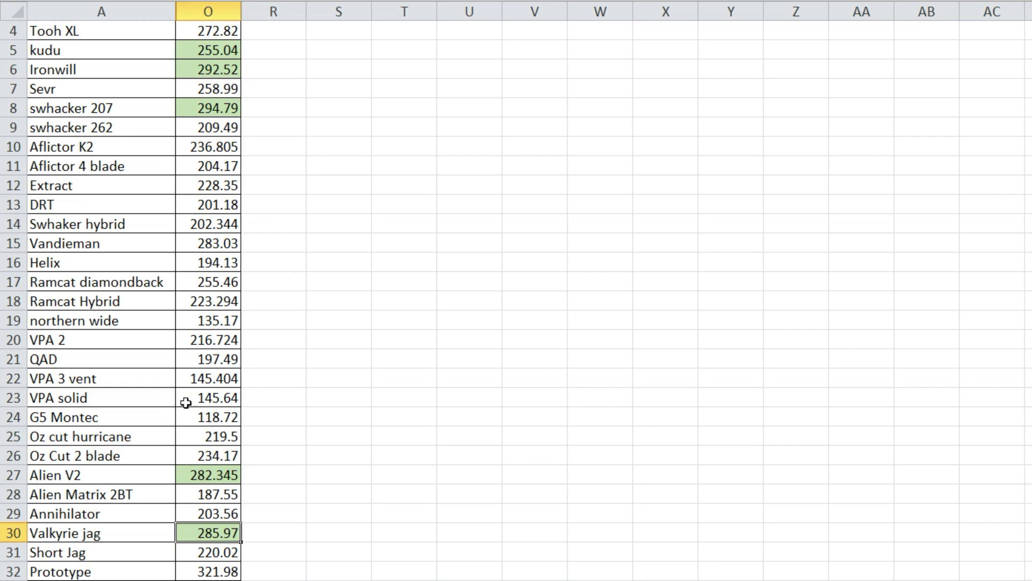
pyautogui.click(13, 535)
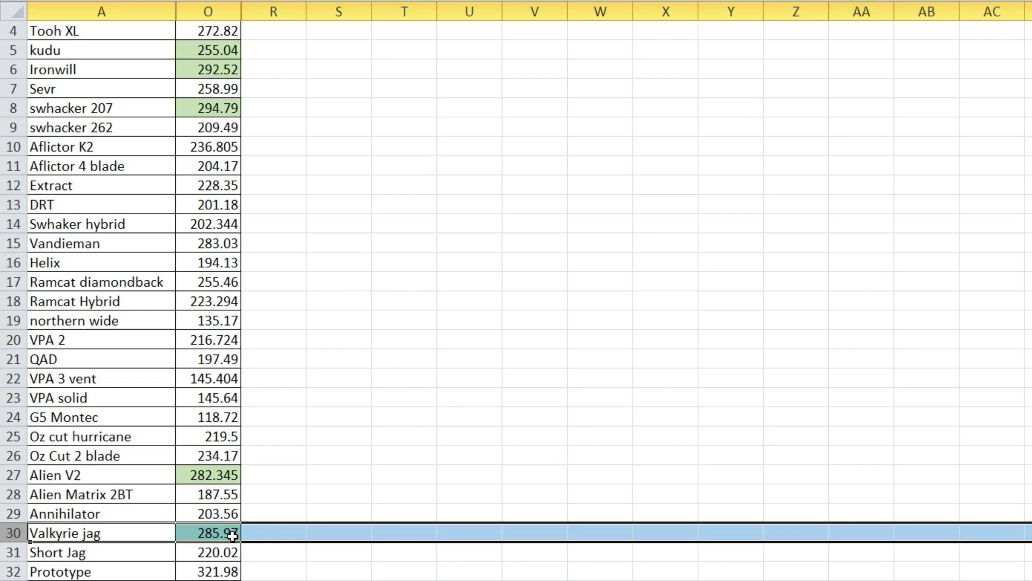
pyautogui.click(231, 536)
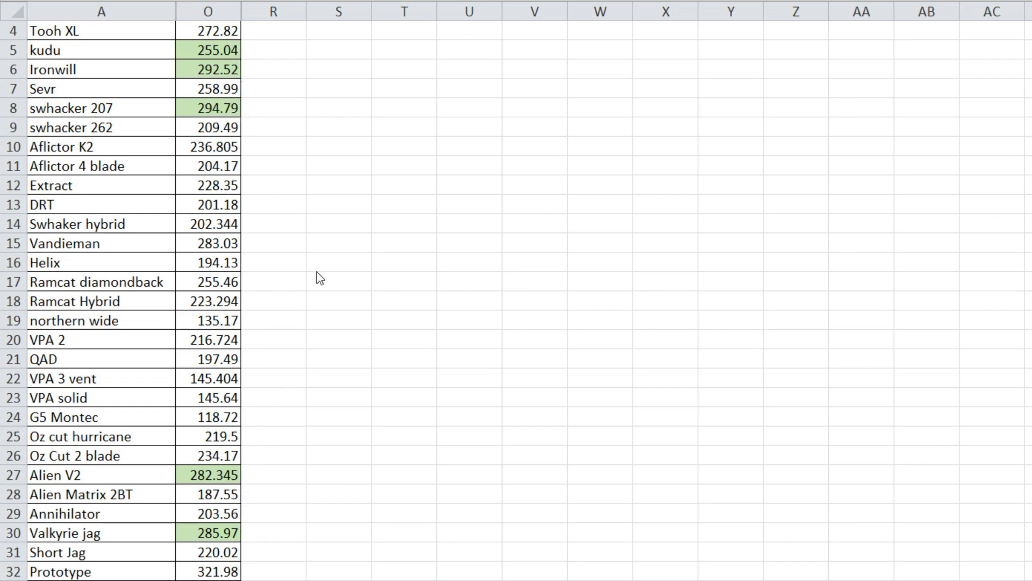
# Check the Score cells of Vandieman, Tooh XL, tooth 1", cutthroat L, Sevr and Ramcat diamondback in turn
pyautogui.click(214, 242)
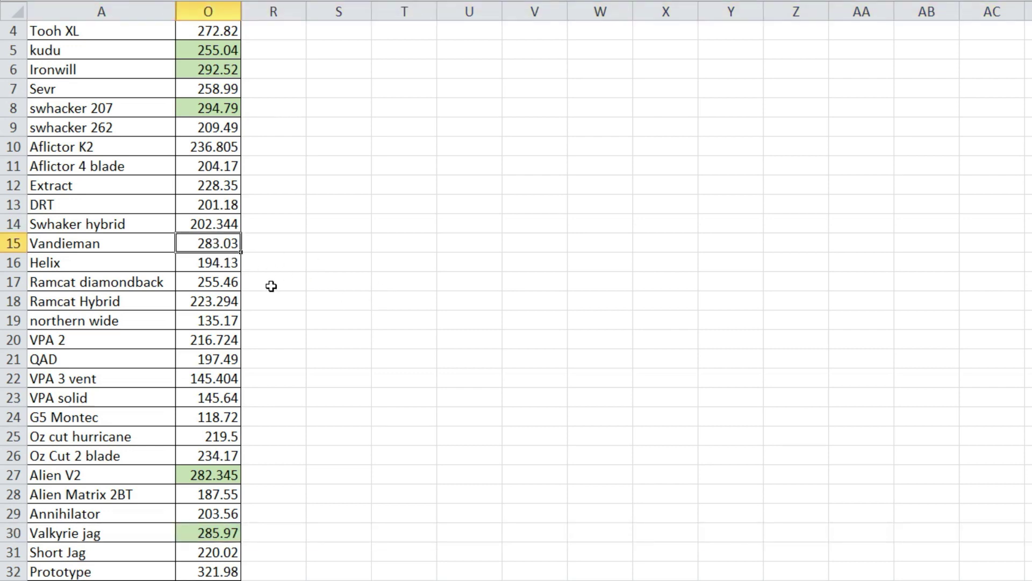
pyautogui.click(231, 32)
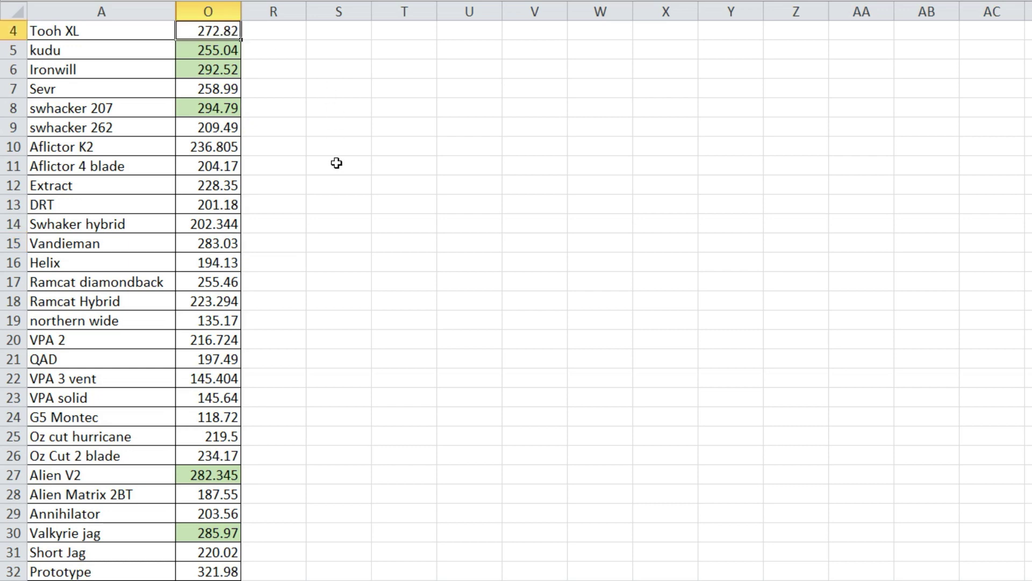
pyautogui.scroll(1, 333, 161)
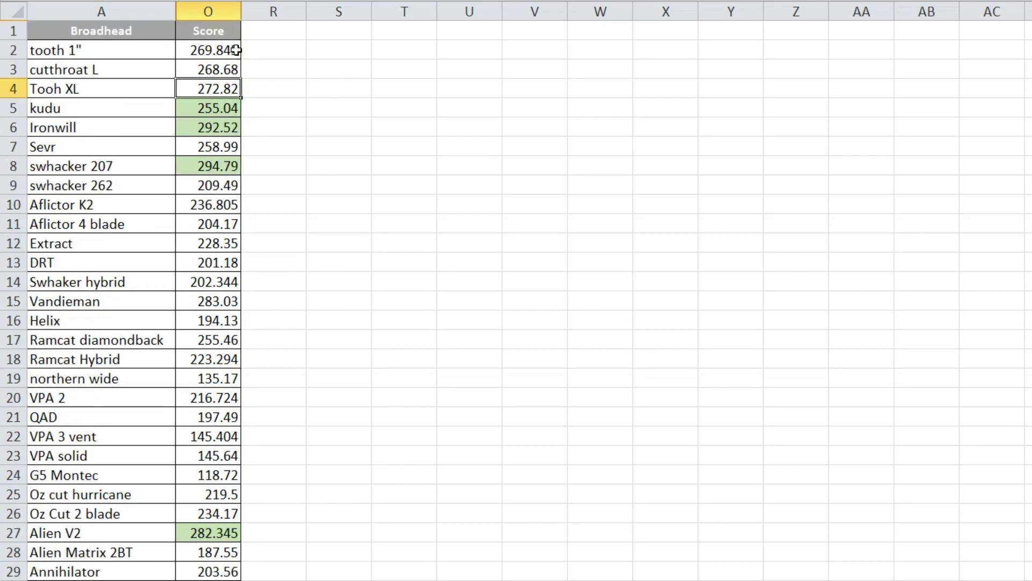
pyautogui.click(220, 51)
pyautogui.click(228, 72)
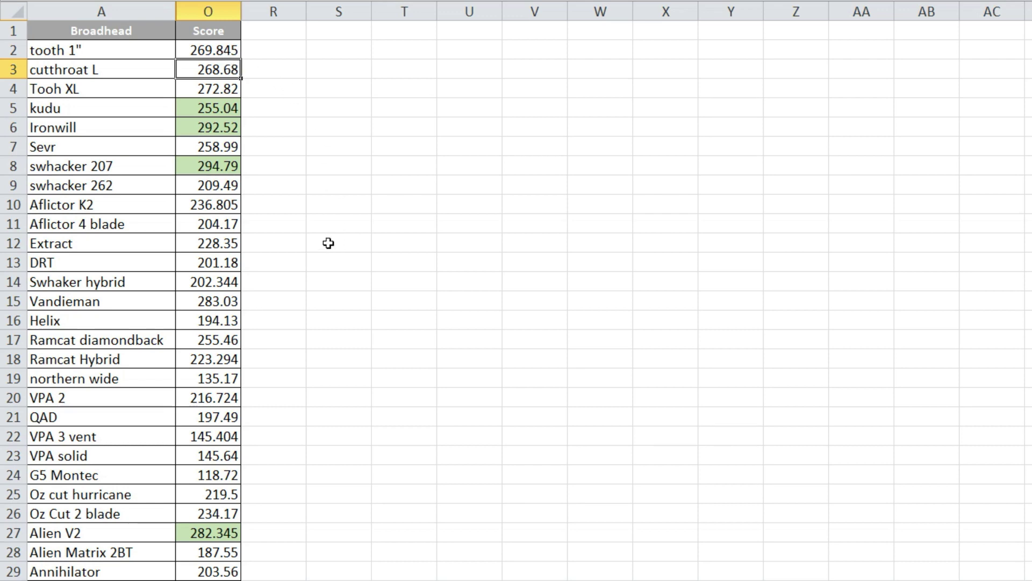
pyautogui.click(214, 151)
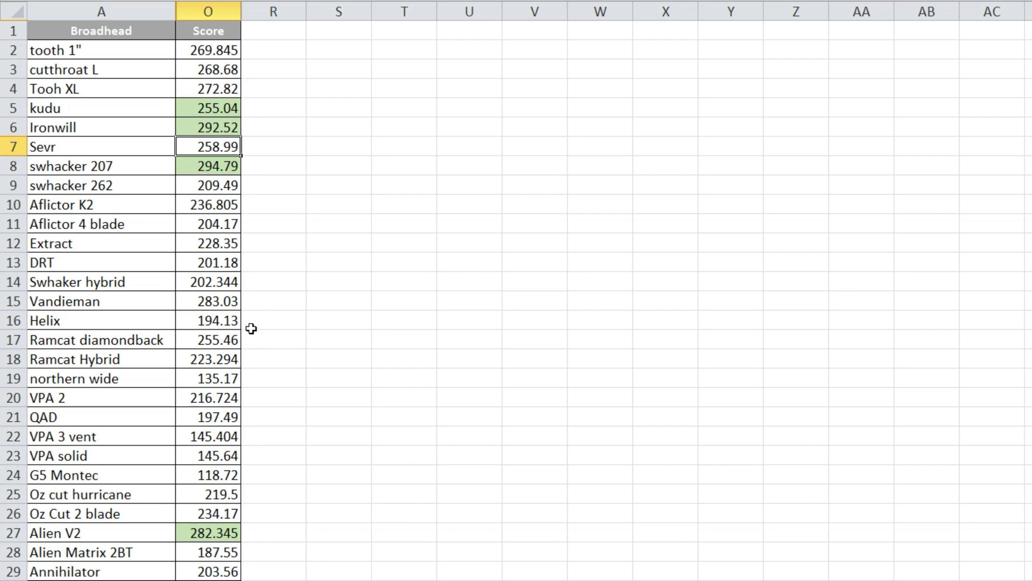
pyautogui.click(226, 340)
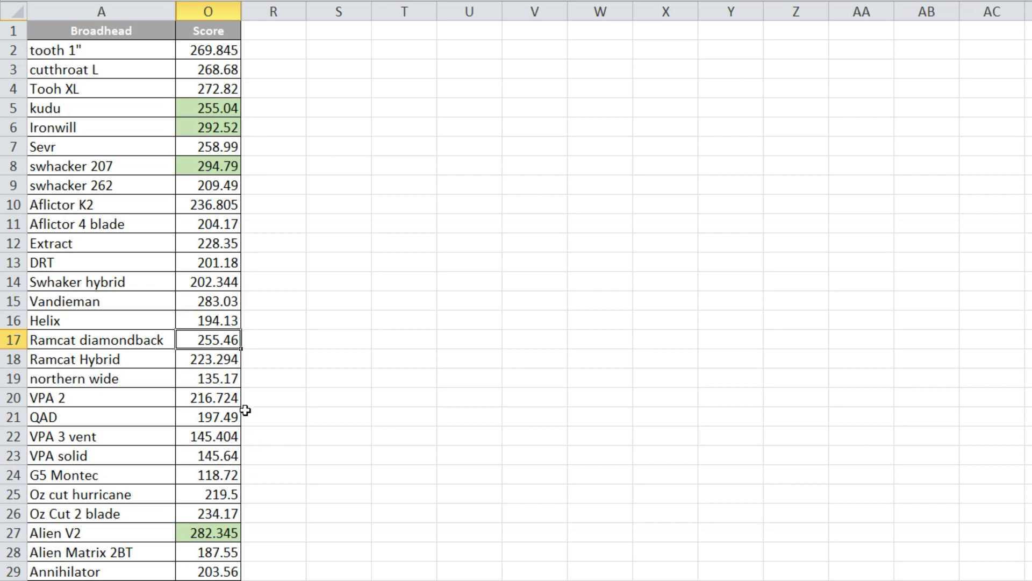
# Look over the entire Score column once more, comparing the highlighted broadheads with the rest down to Prototype
pyautogui.scroll(-1, 237, 425)
pyautogui.scroll(-1, 220, 471)
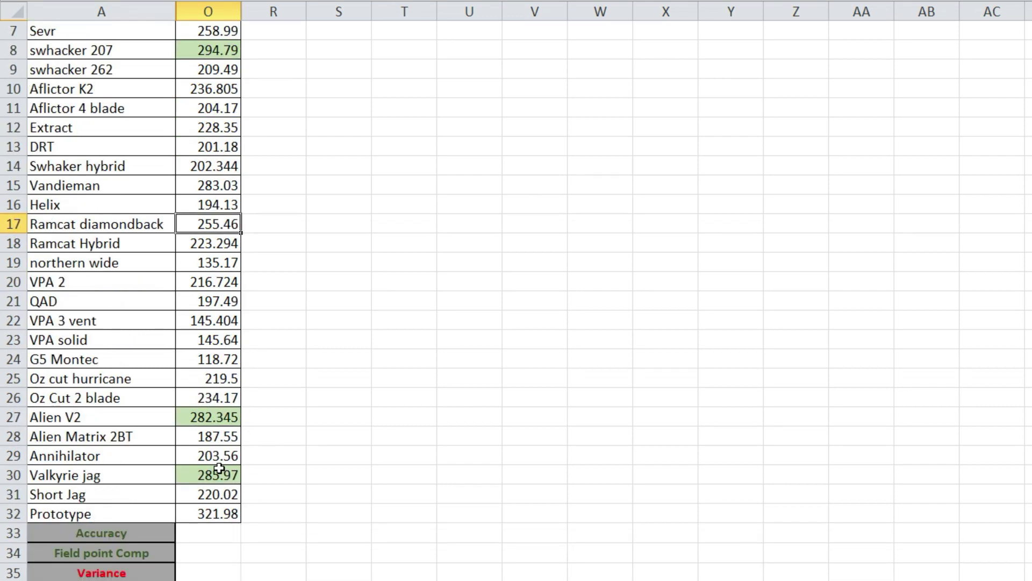
pyautogui.scroll(1, 232, 475)
pyautogui.scroll(1, 238, 475)
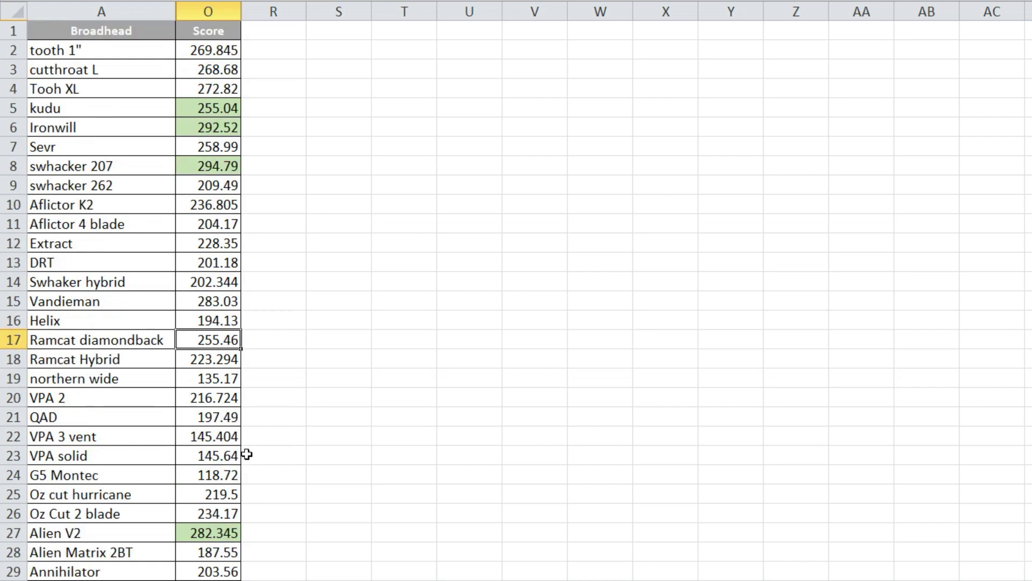
pyautogui.scroll(-1, 280, 365)
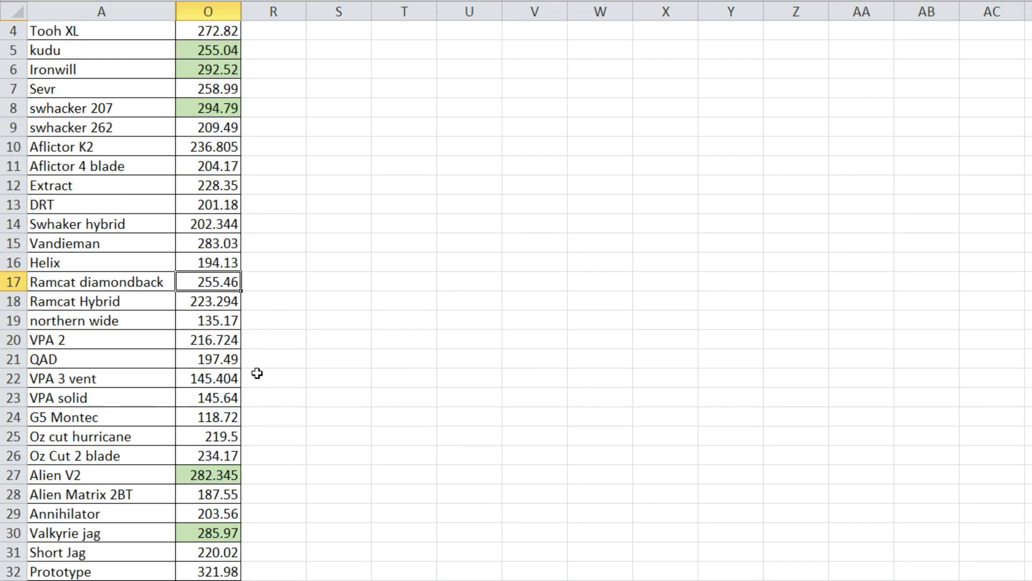
pyautogui.scroll(-1, 298, 378)
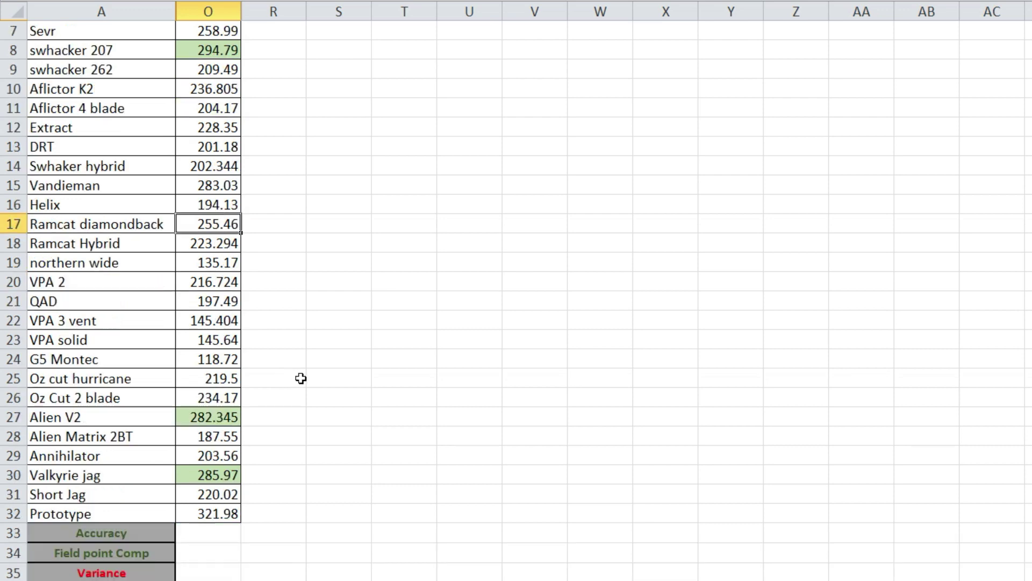
pyautogui.scroll(1, 367, 378)
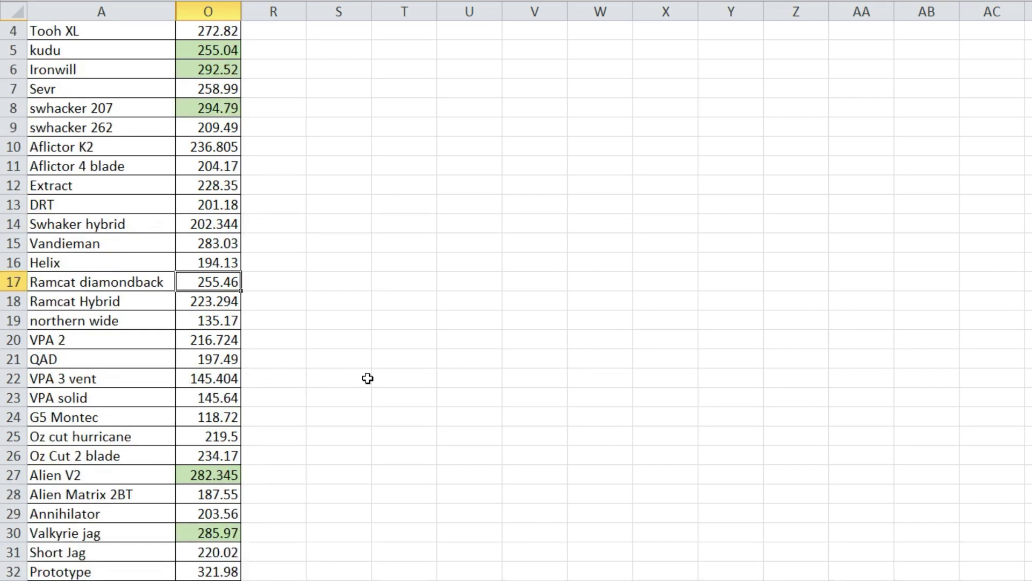